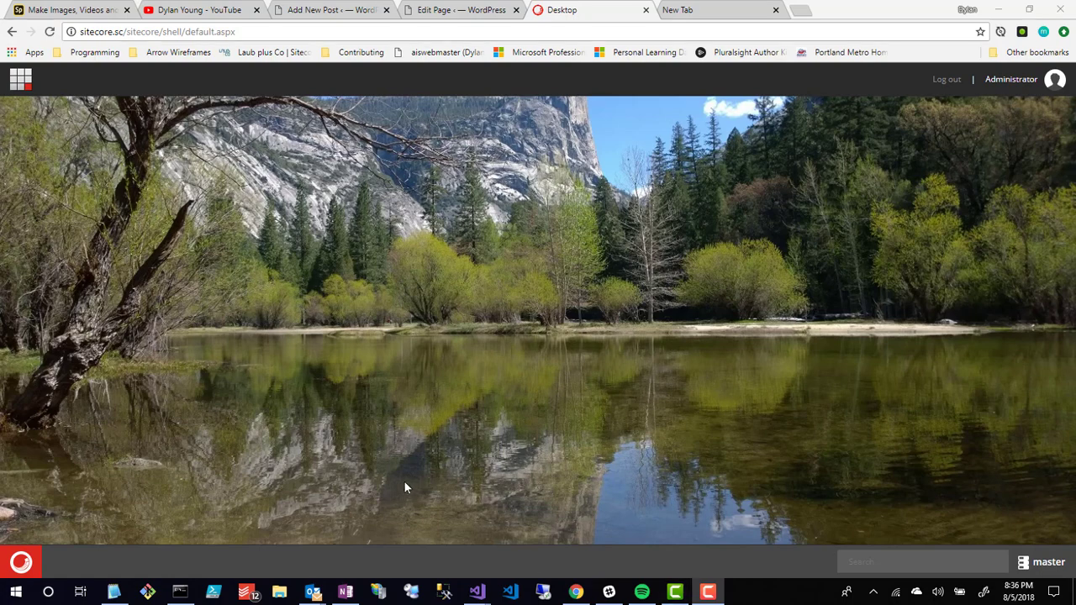
# - Launch the Content Editor and expand System > Settings > Validation Rules in the content tree
pyautogui.click(22, 562)
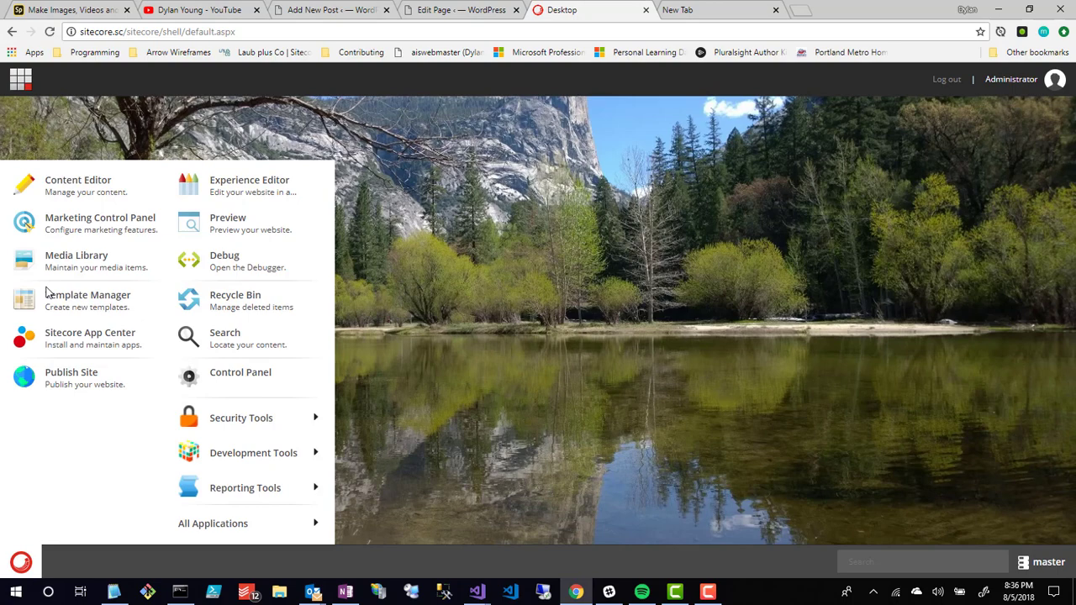
pyautogui.click(66, 183)
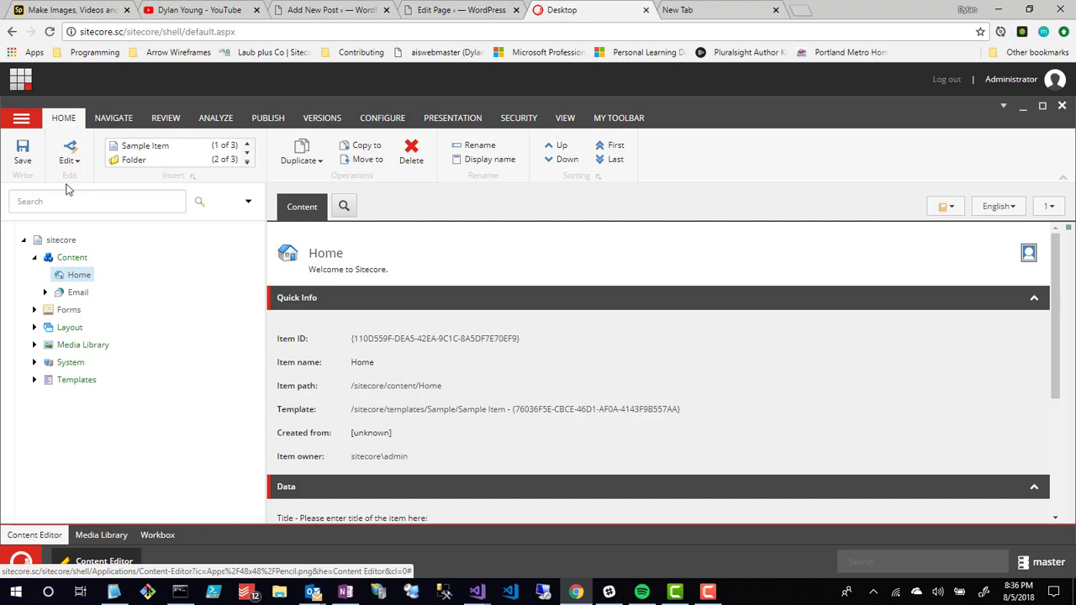
pyautogui.click(34, 363)
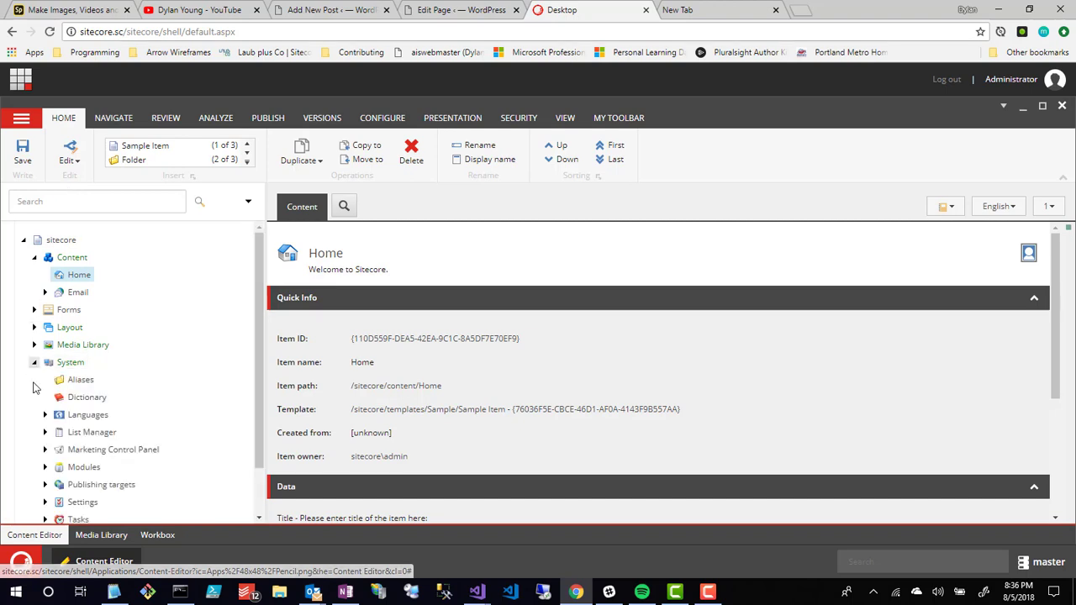
pyautogui.scroll(-2, 177, 417)
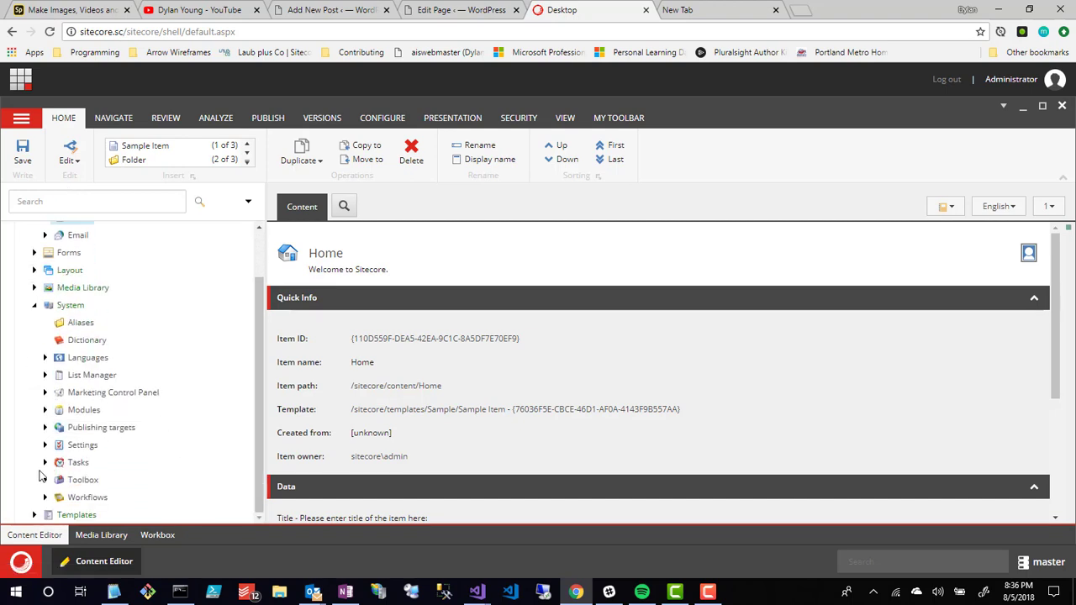
pyautogui.click(44, 444)
pyautogui.scroll(-3, 179, 415)
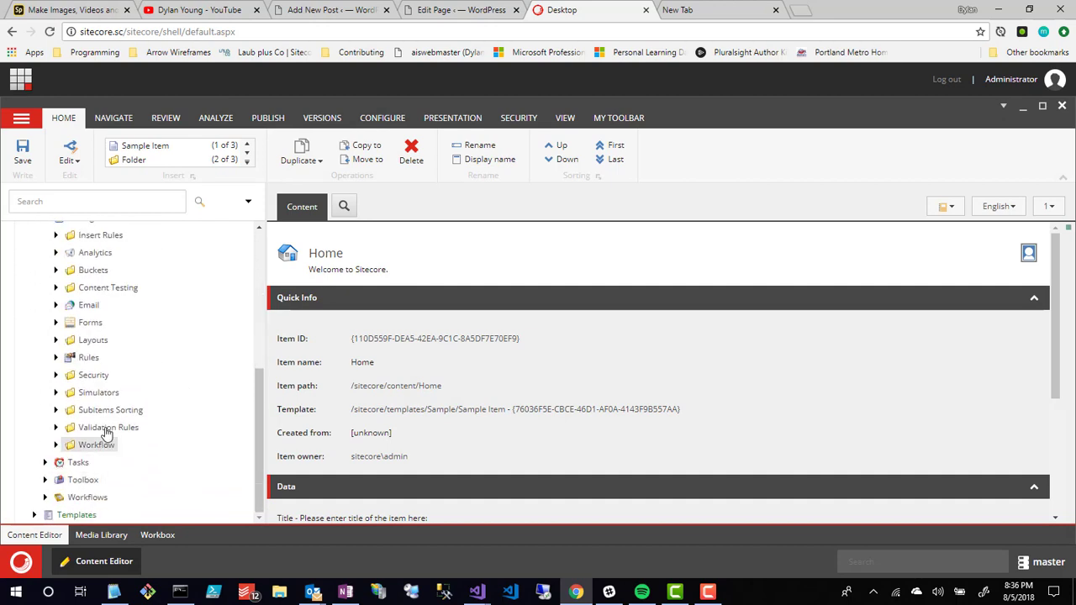
pyautogui.click(55, 428)
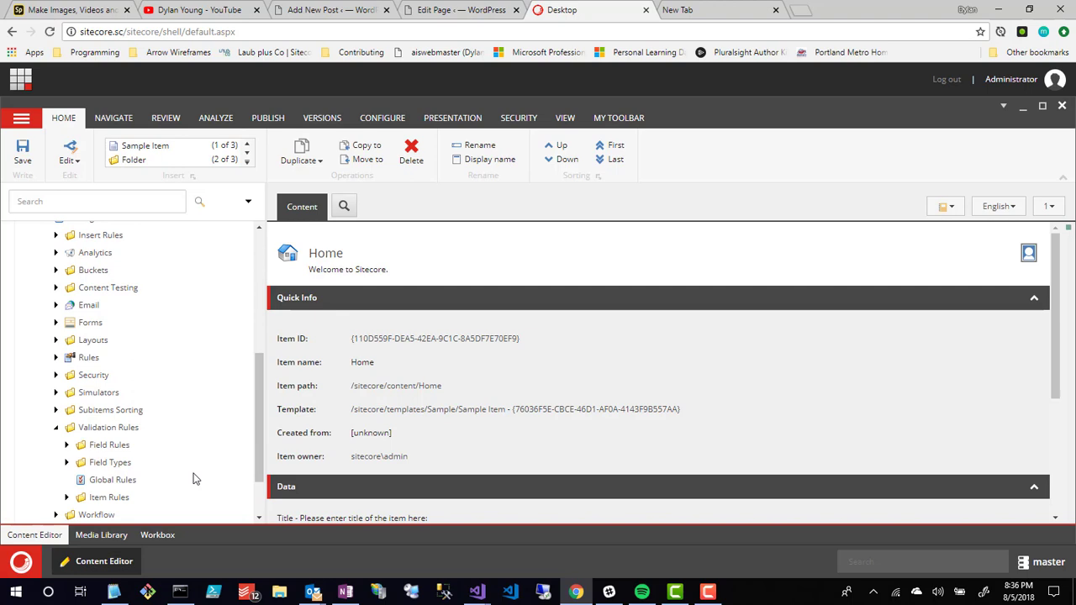
pyautogui.scroll(-2, 206, 414)
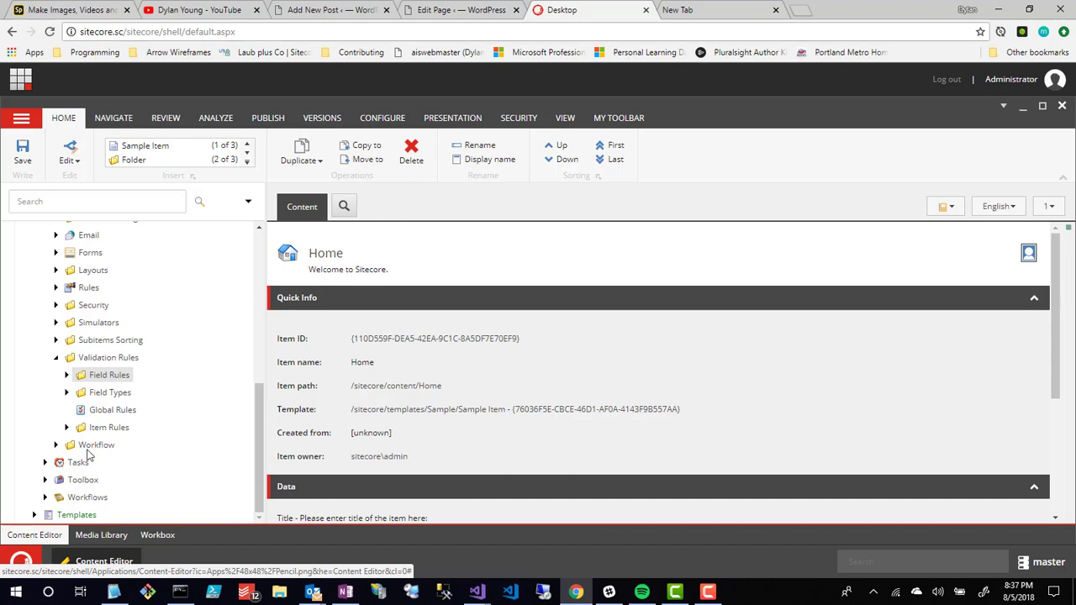
# - Expand Field Types and view the Checklist item's validation rule lists, including Broken Links
pyautogui.click(67, 393)
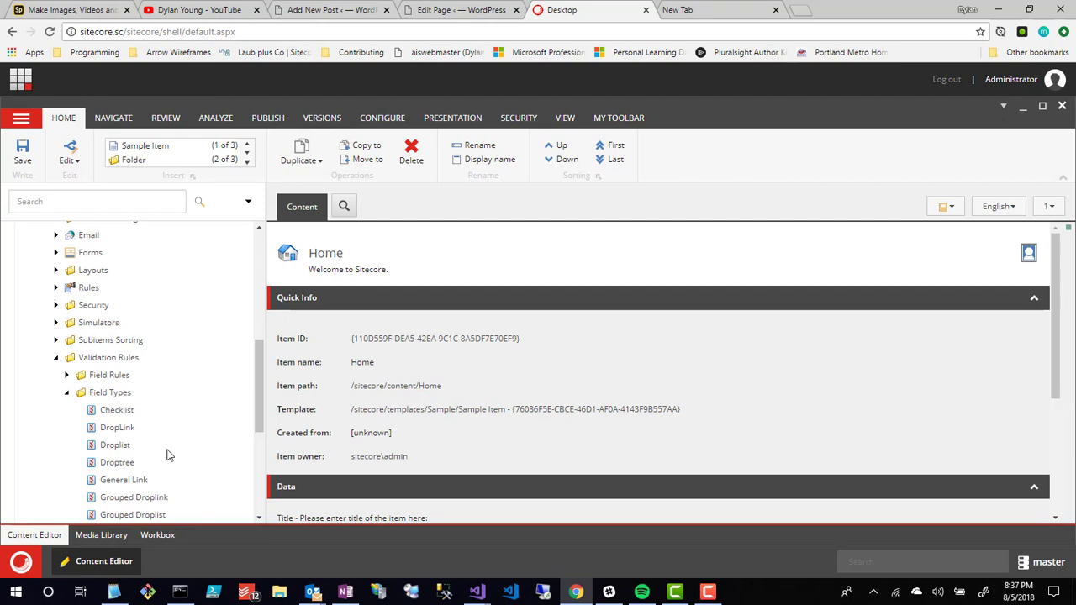
pyautogui.click(117, 410)
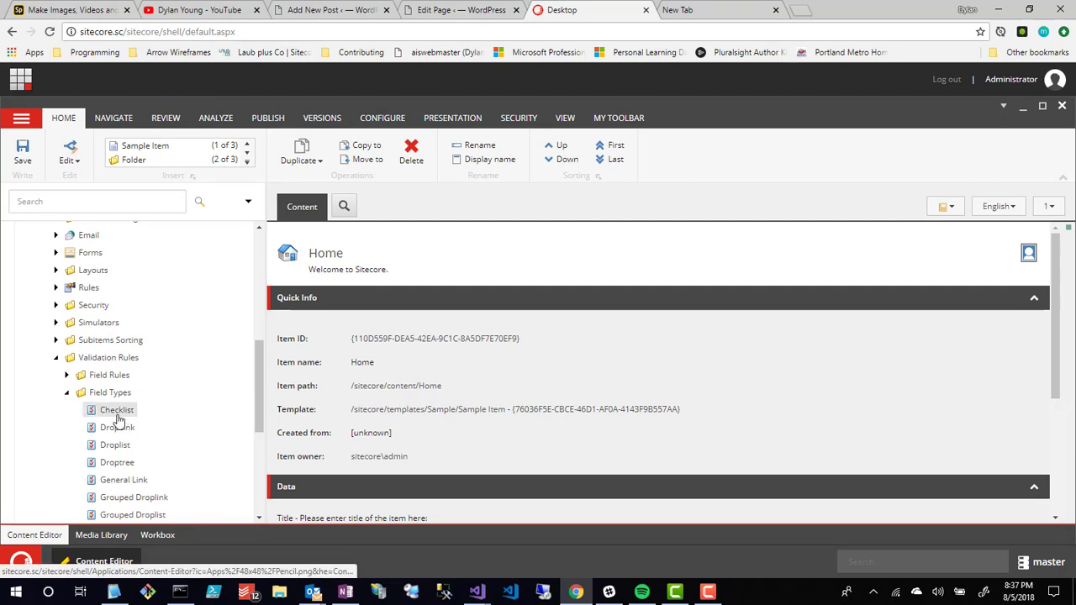
pyautogui.scroll(-4, 501, 362)
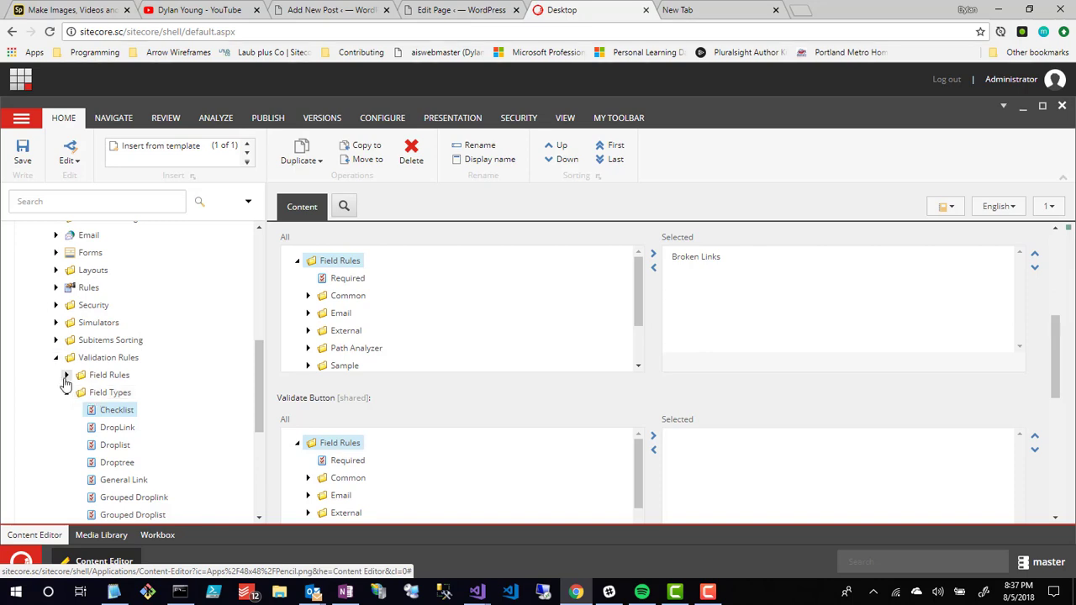
# - Expand Field Rules to reveal Required, Common, Email, External, Sample, System and Text
pyautogui.click(66, 376)
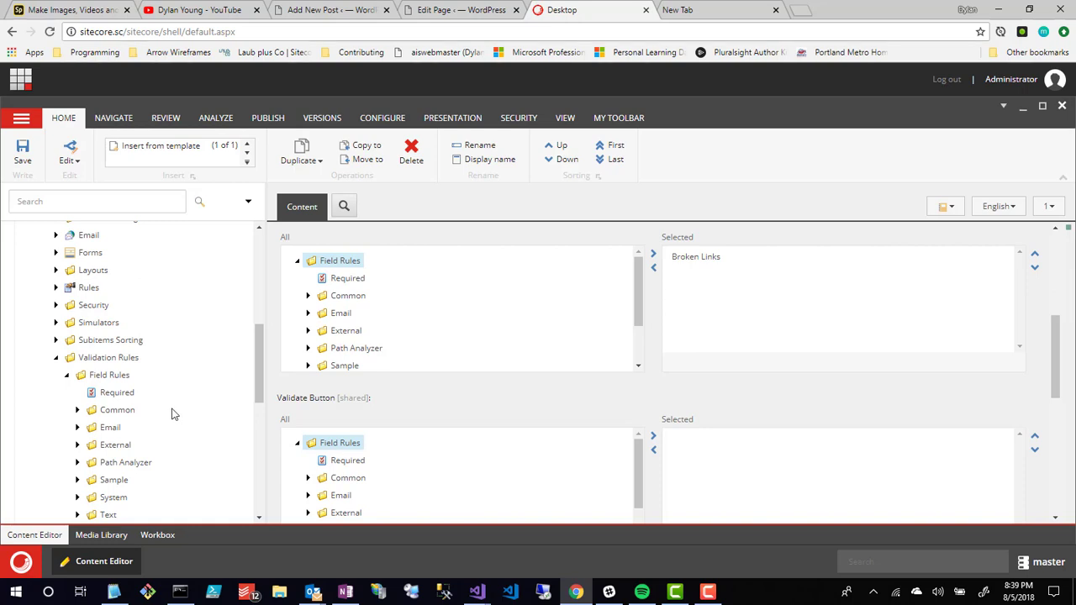
# - Expand the Common, Email and Sample rule folders under Field Rules
pyautogui.scroll(-4, 176, 420)
pyautogui.scroll(1, 84, 375)
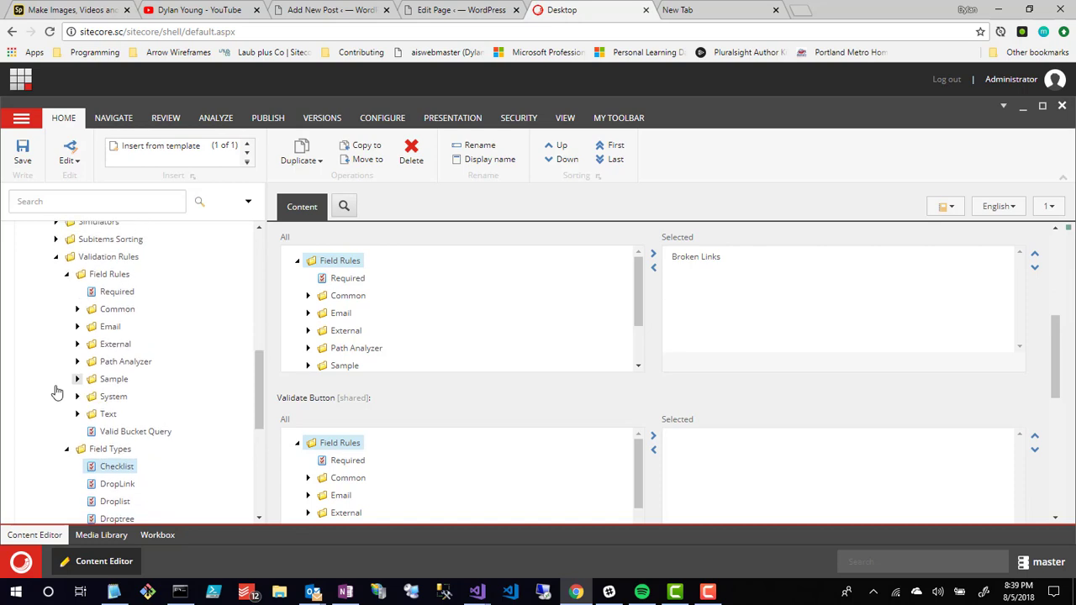
pyautogui.click(77, 310)
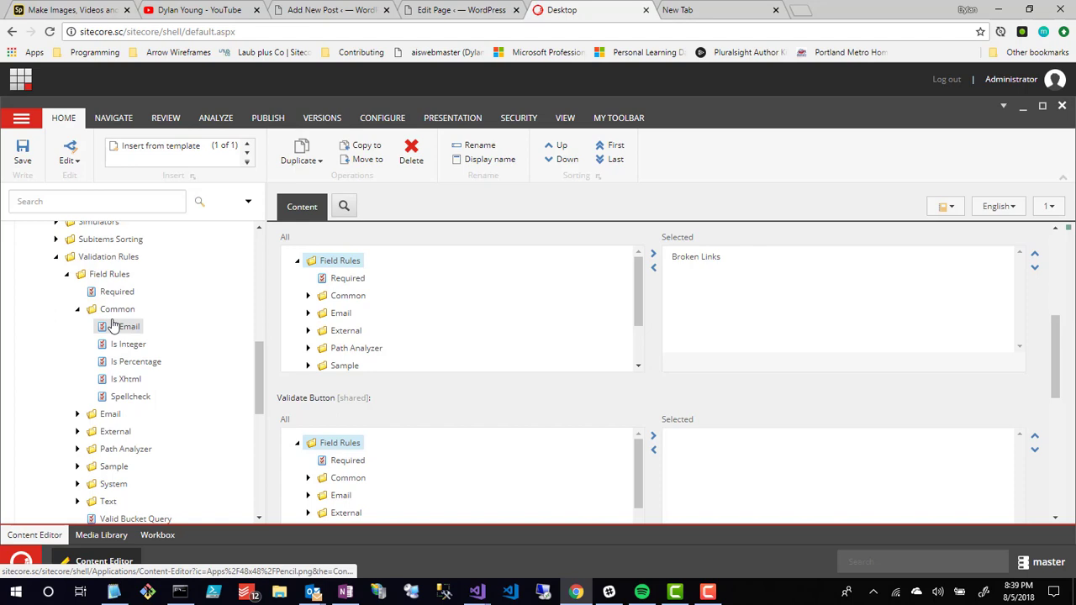
pyautogui.scroll(-1, 92, 404)
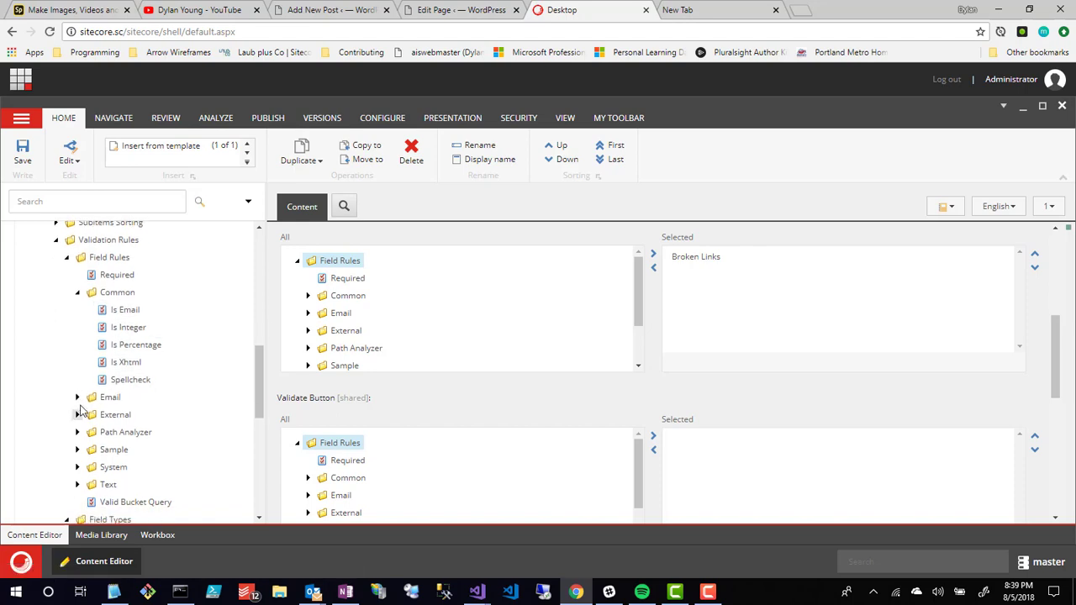
pyautogui.click(76, 398)
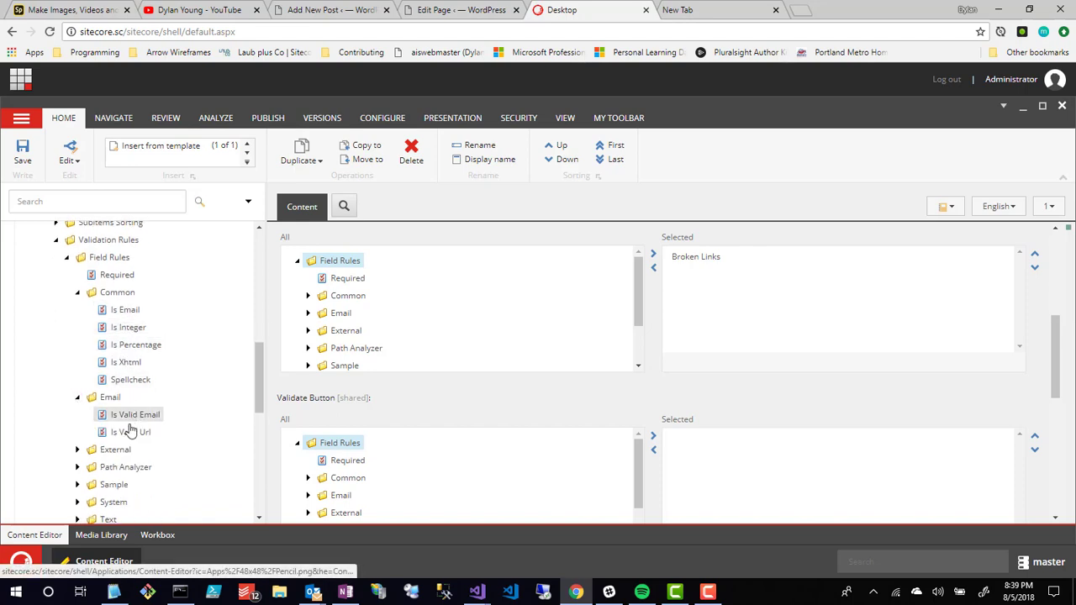
pyautogui.scroll(-2, 181, 425)
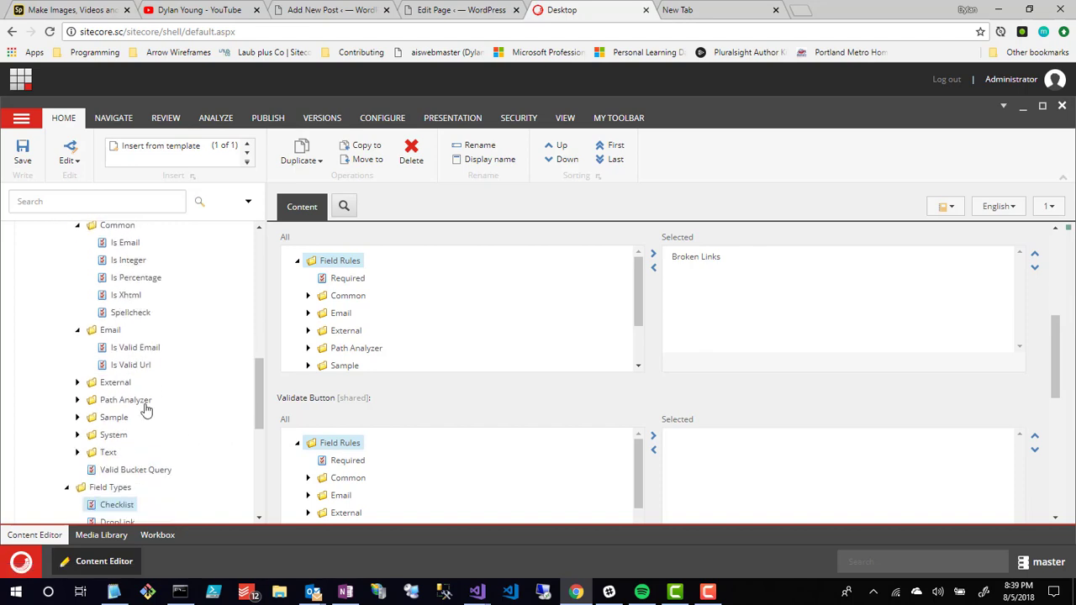
pyautogui.click(77, 418)
pyautogui.scroll(-1, 152, 403)
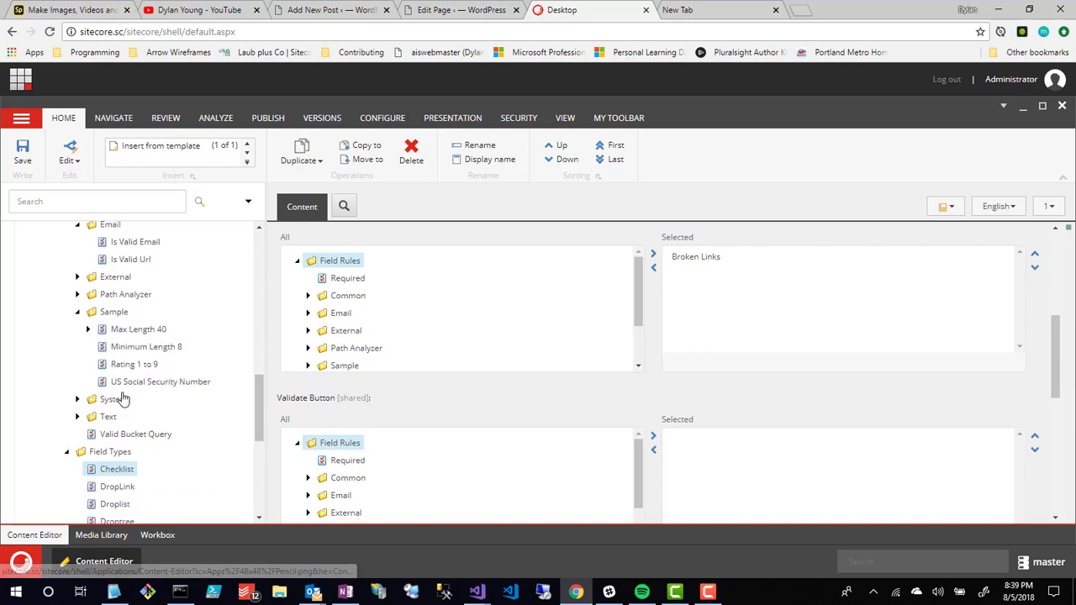
# - Examine the type name of the Rating 1 to 9 sample validator
pyautogui.scroll(-1, 135, 370)
pyautogui.click(137, 338)
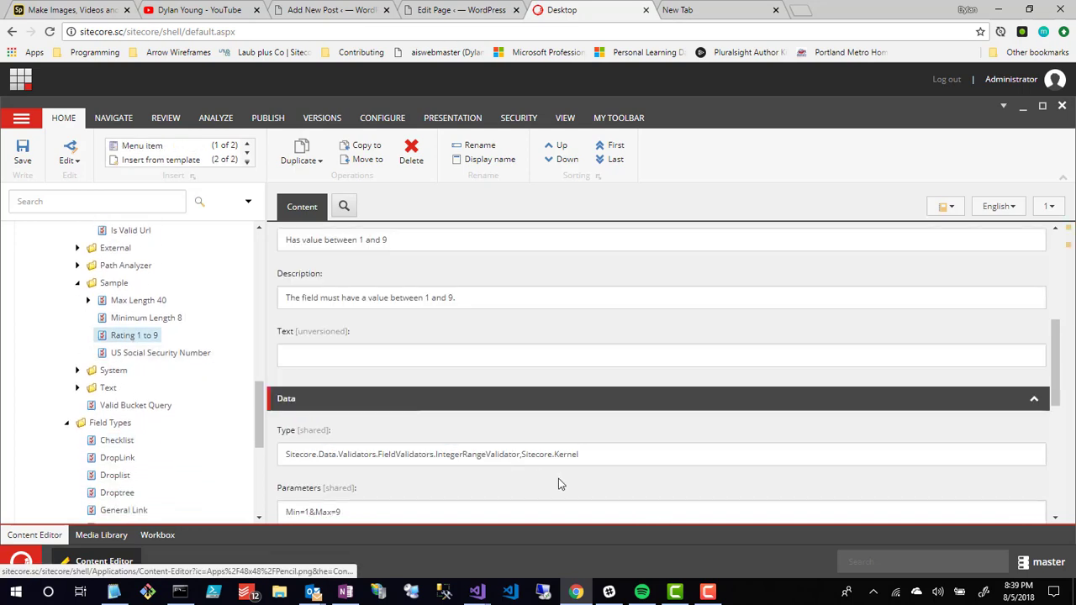
pyautogui.moveTo(607, 458); pyautogui.dragTo(480, 456)
pyautogui.click(480, 457)
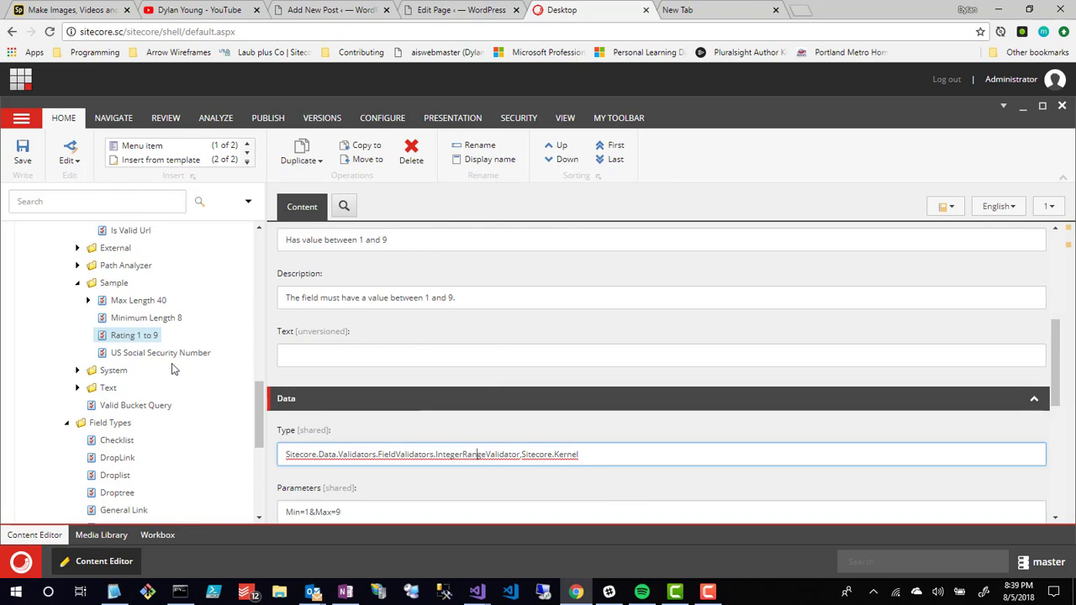
# - Inspect the US Social Security Number validator's RegexValidator type and regex pattern parameter
pyautogui.click(139, 353)
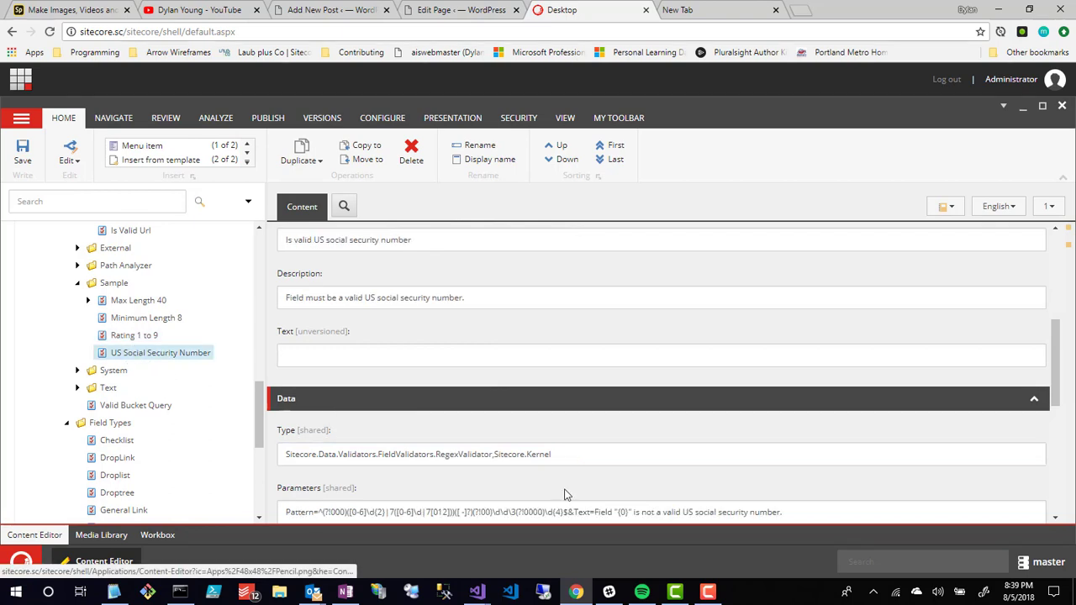
pyautogui.scroll(-1, 536, 440)
pyautogui.moveTo(437, 388); pyautogui.dragTo(468, 388)
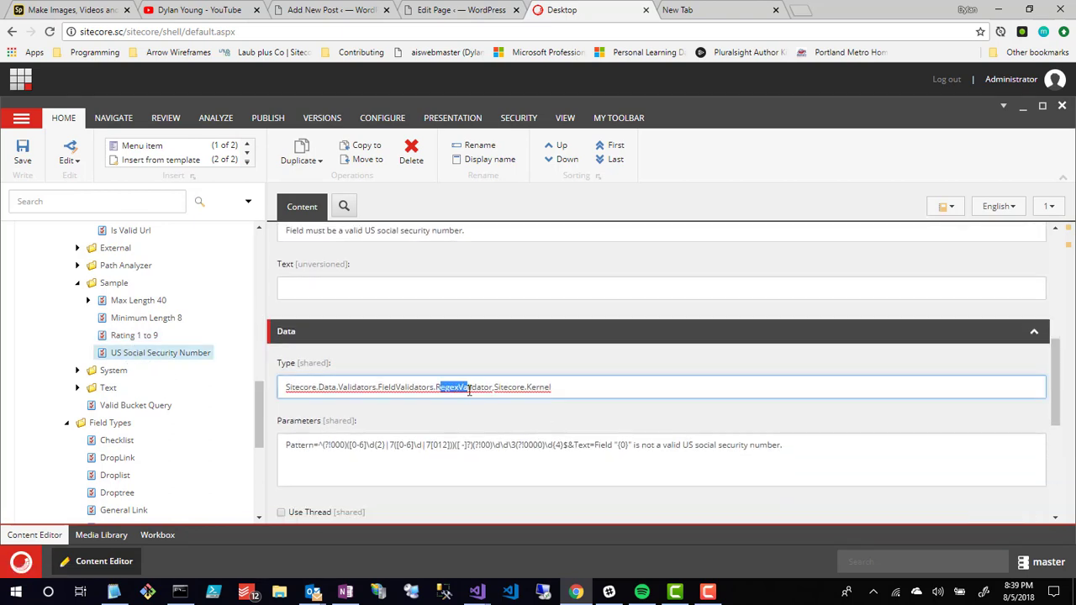
pyautogui.click(307, 446)
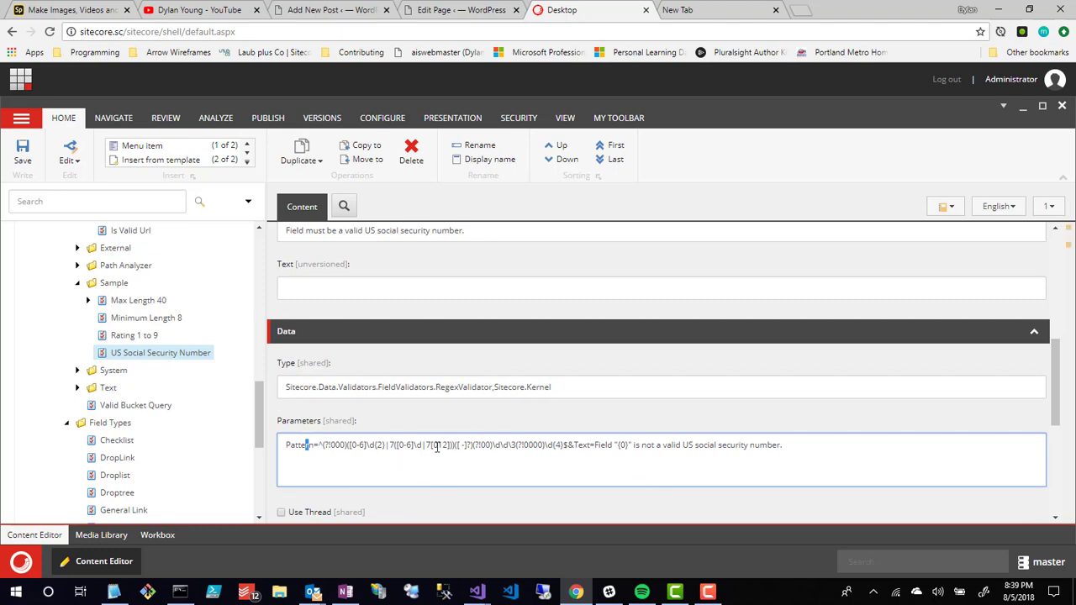
pyautogui.moveTo(318, 446); pyautogui.dragTo(565, 450)
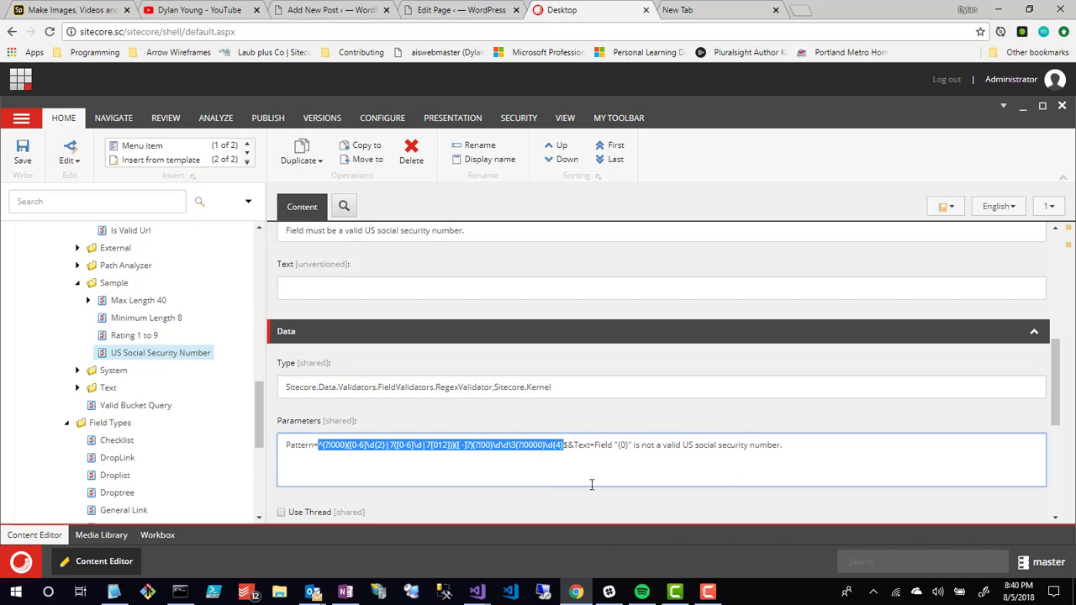
pyautogui.click(300, 444)
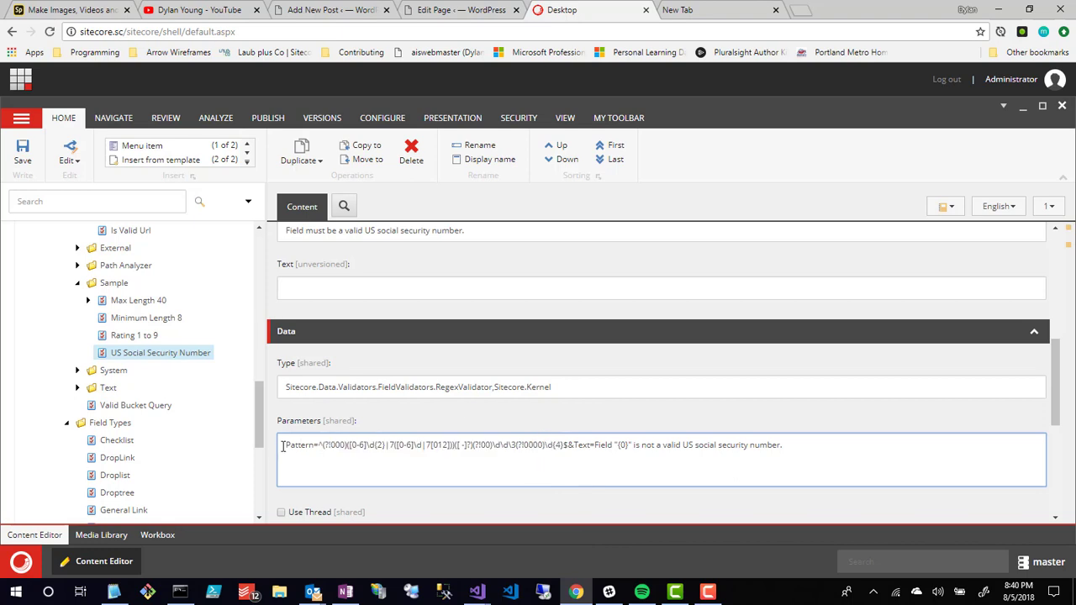
pyautogui.moveTo(279, 450); pyautogui.dragTo(1017, 433)
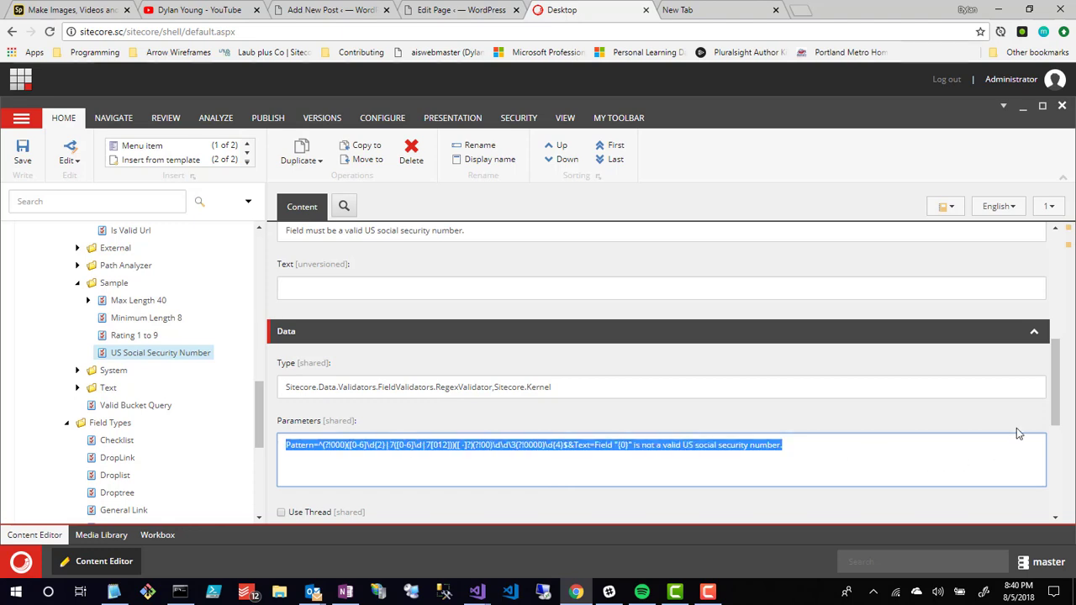
pyautogui.click(285, 447)
pyautogui.click(134, 336)
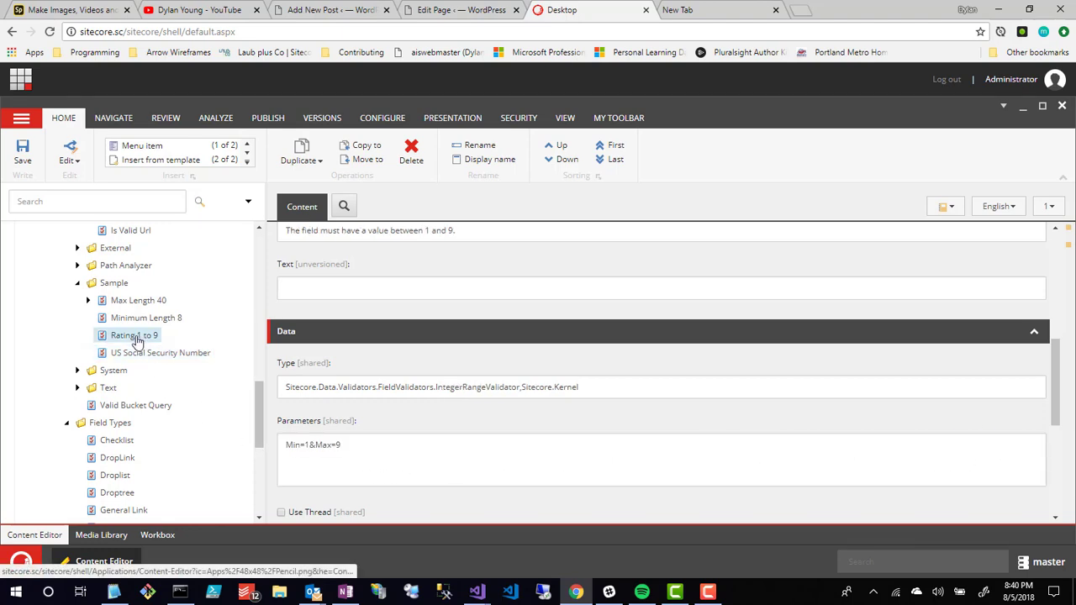
# - Browse Max Length 40, Is Valid Email and Must be Upper Case, then open Valid Bucket Query's empty Parameters
pyautogui.click(78, 248)
pyautogui.scroll(3, 126, 370)
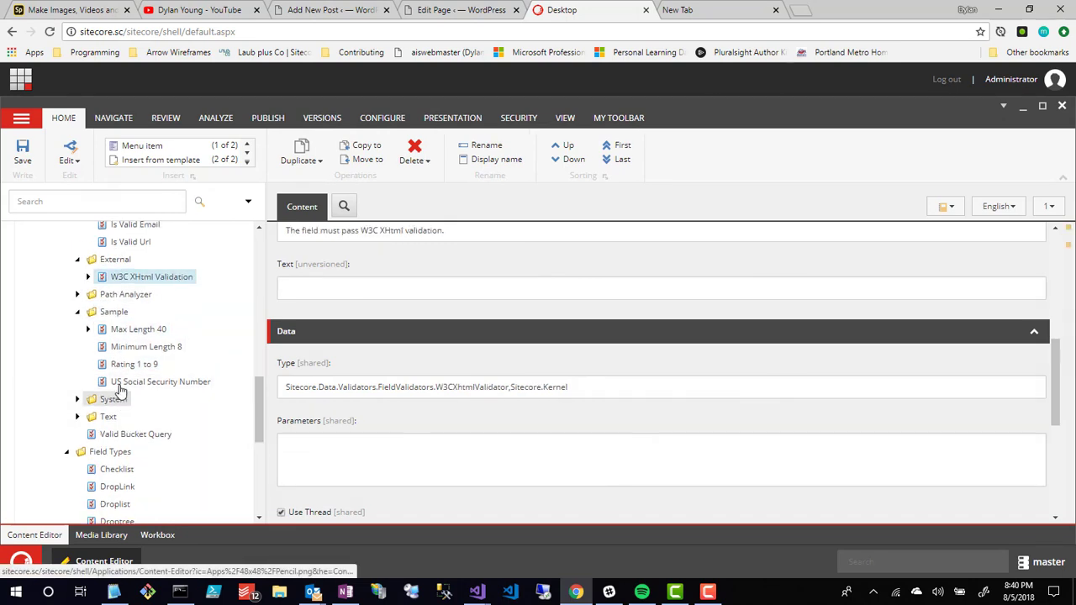
pyautogui.click(126, 313)
pyautogui.scroll(3, 121, 269)
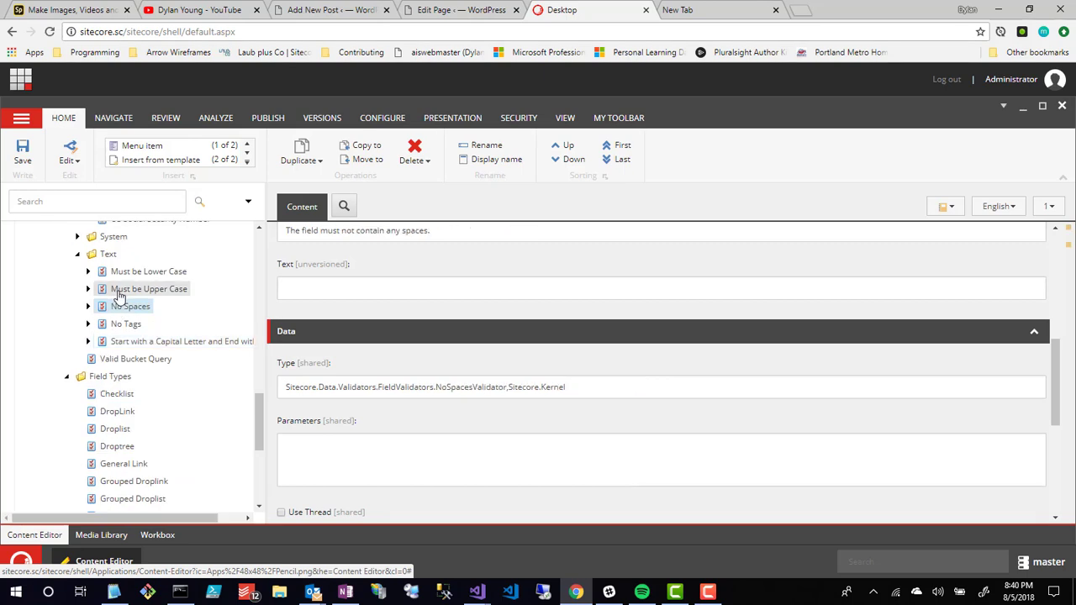
pyautogui.click(119, 296)
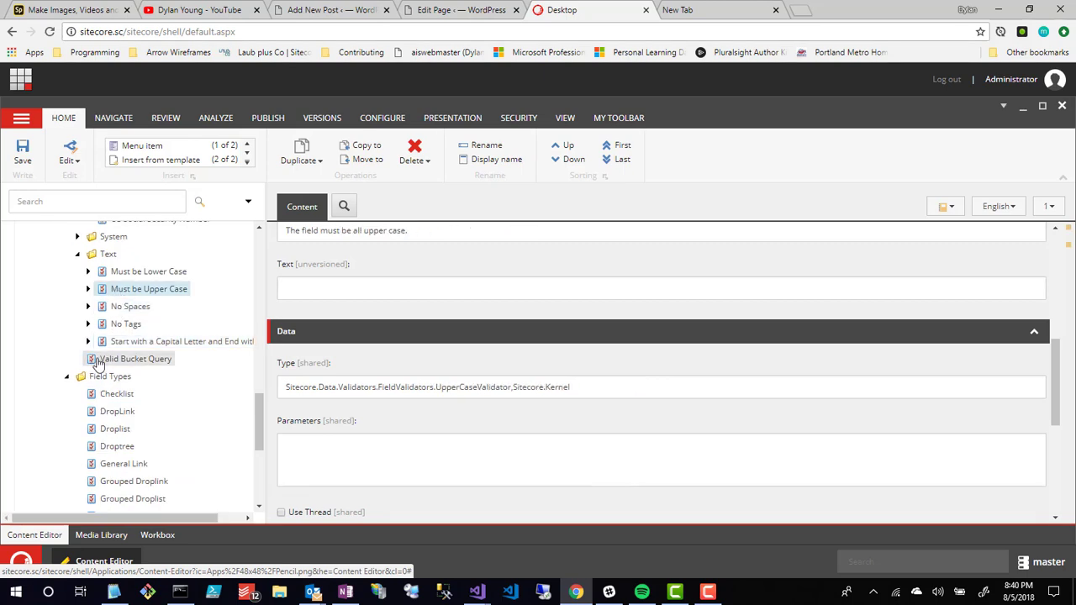
pyautogui.click(88, 359)
pyautogui.click(372, 451)
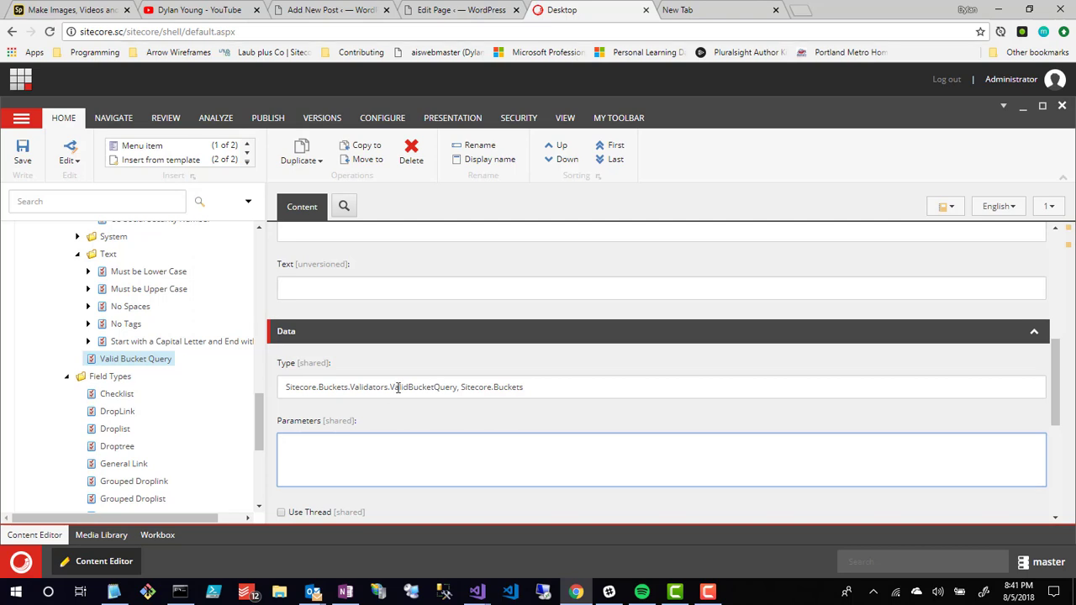
pyautogui.moveTo(391, 387); pyautogui.dragTo(458, 388)
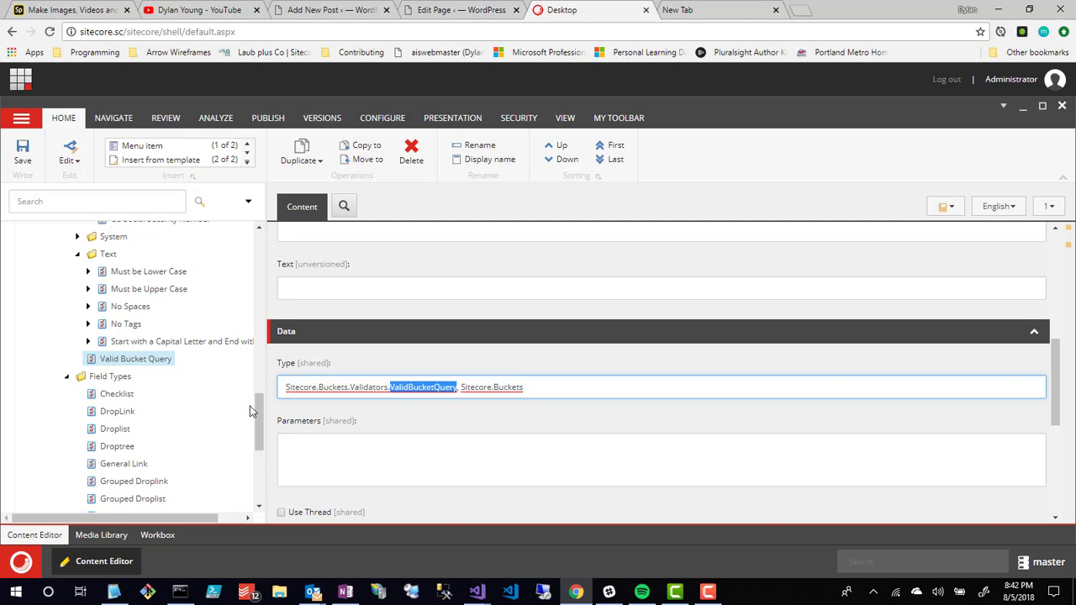
# - Open the Title field via Templates > Sample > Sample Item > Data
pyautogui.scroll(-3, 109, 395)
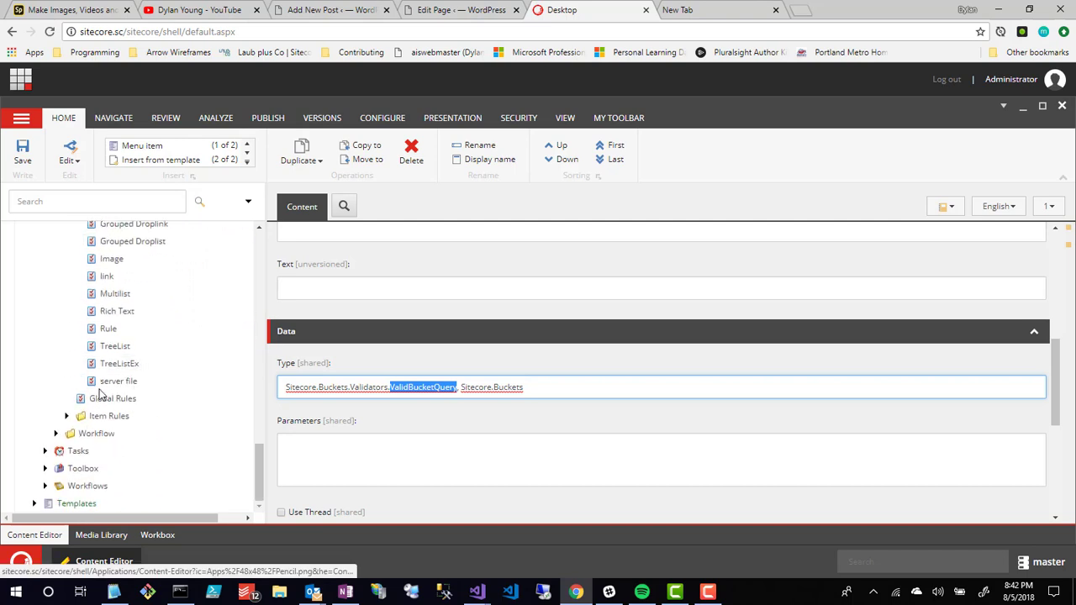
pyautogui.click(34, 503)
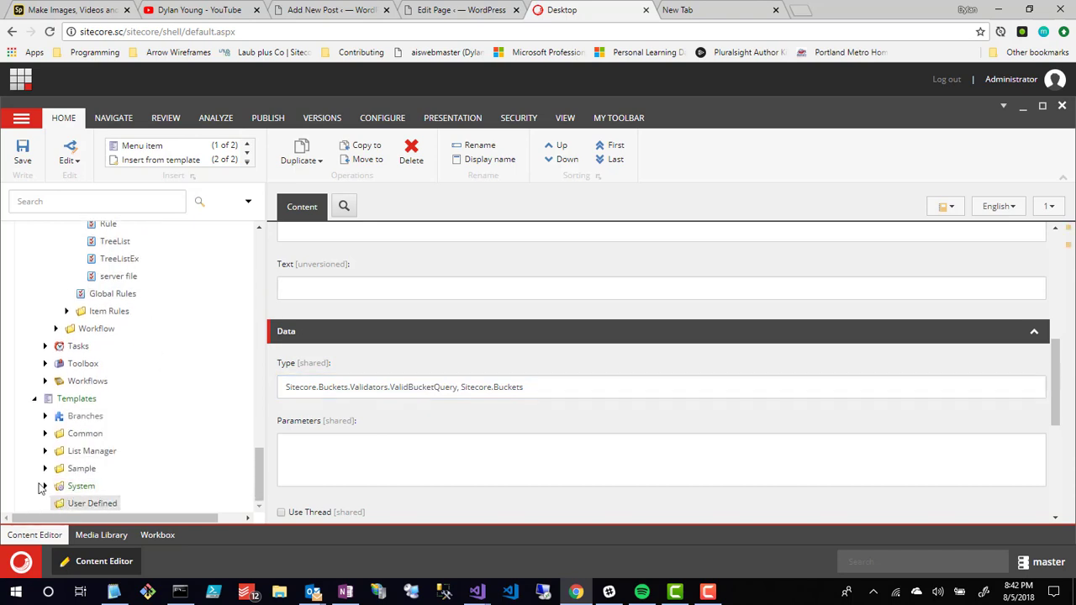
pyautogui.click(44, 468)
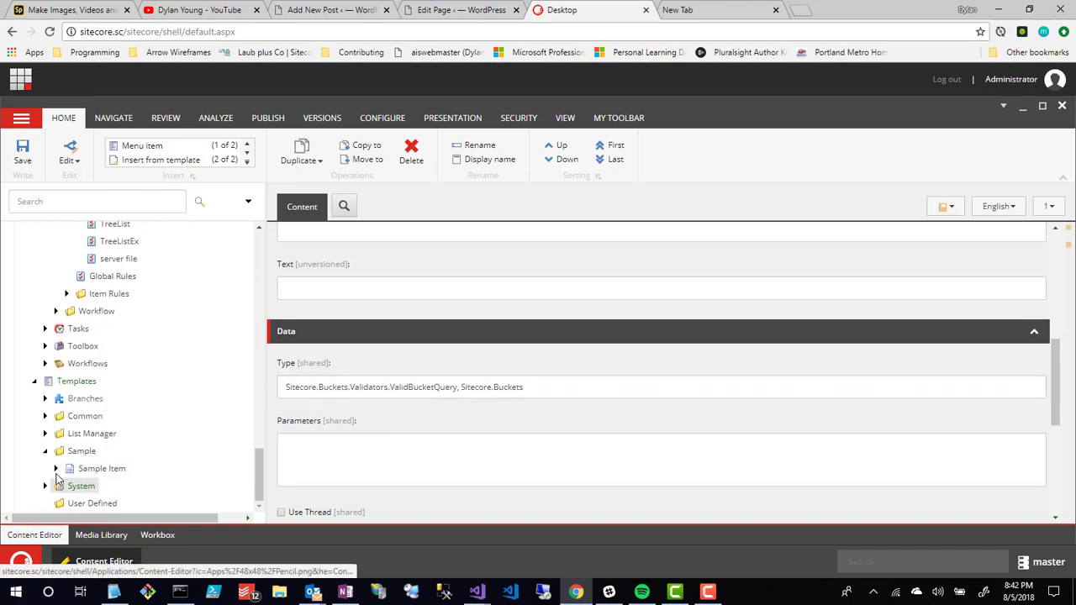
pyautogui.click(56, 469)
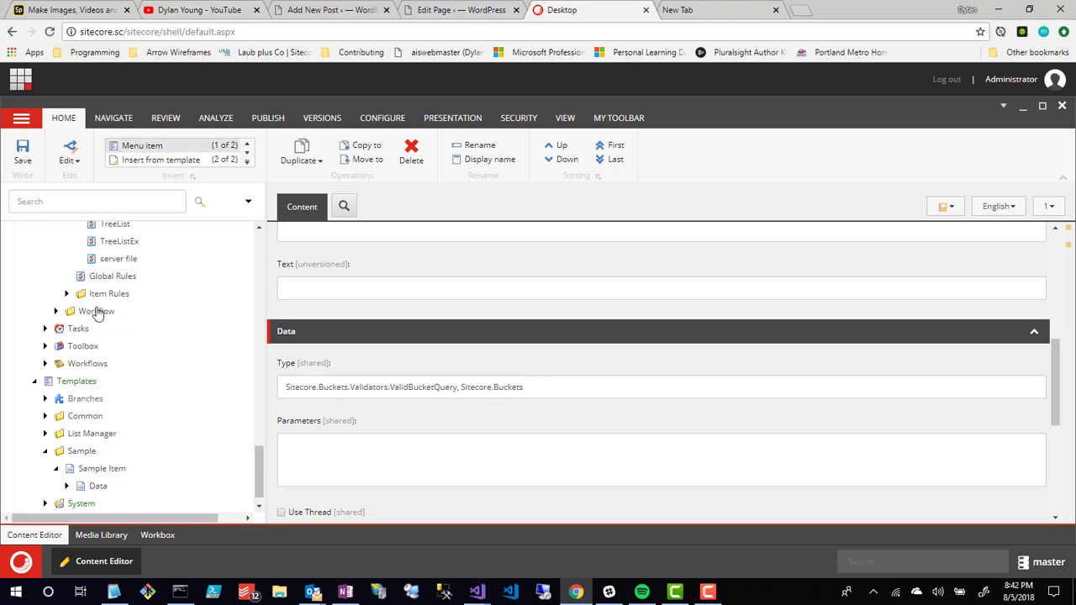
pyautogui.click(66, 487)
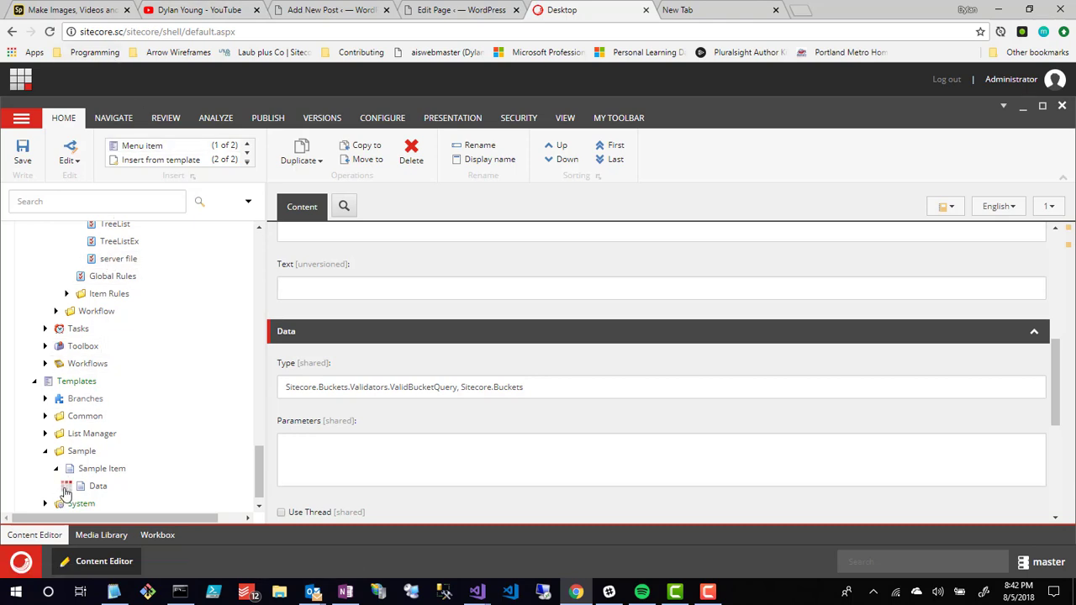
pyautogui.scroll(-1, 137, 496)
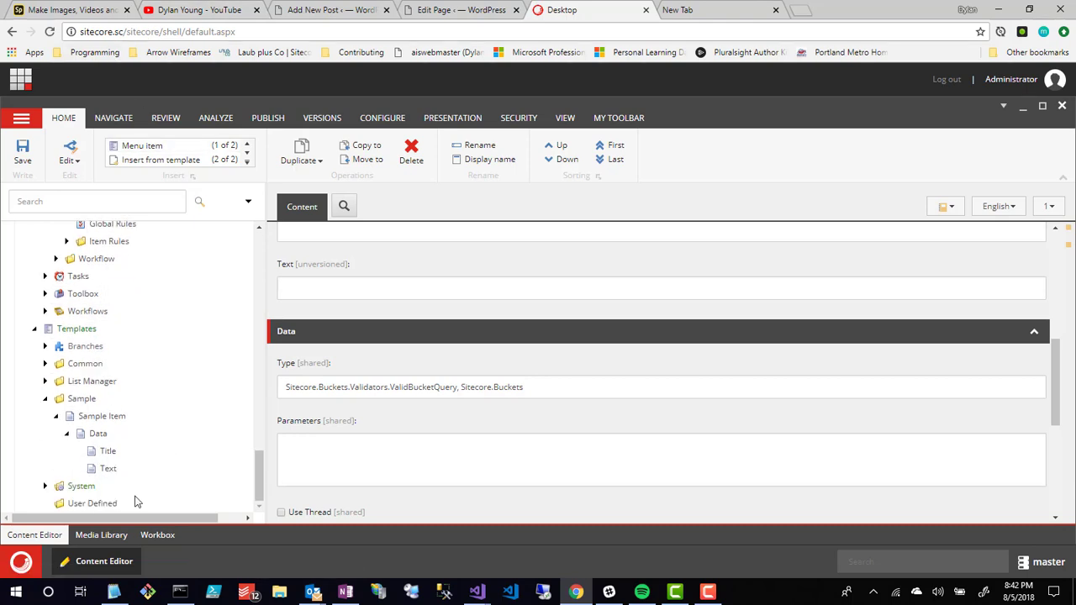
pyautogui.click(106, 456)
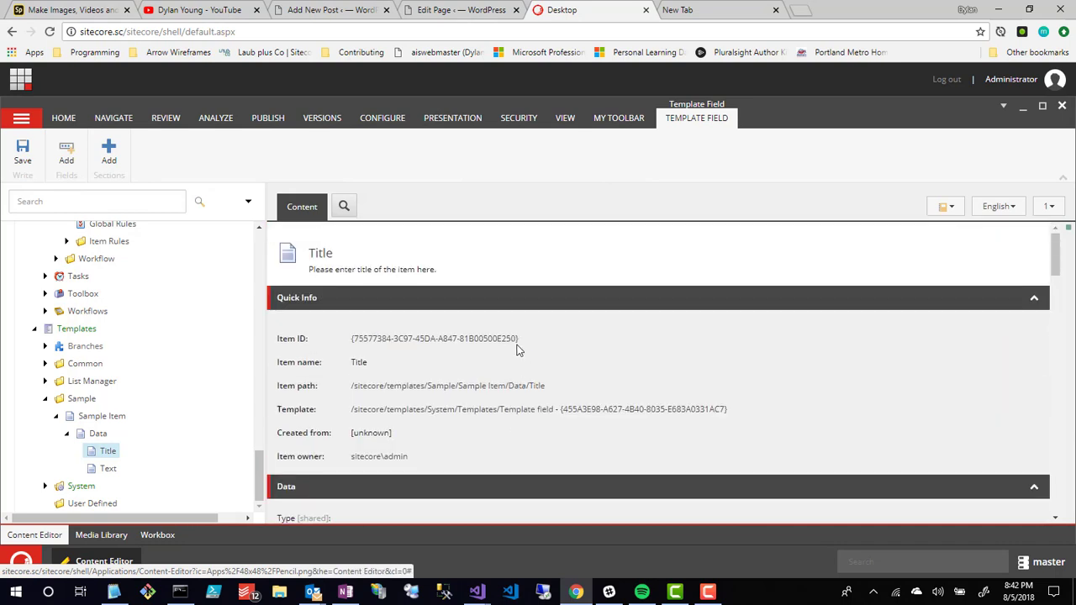
pyautogui.scroll(-3, 516, 346)
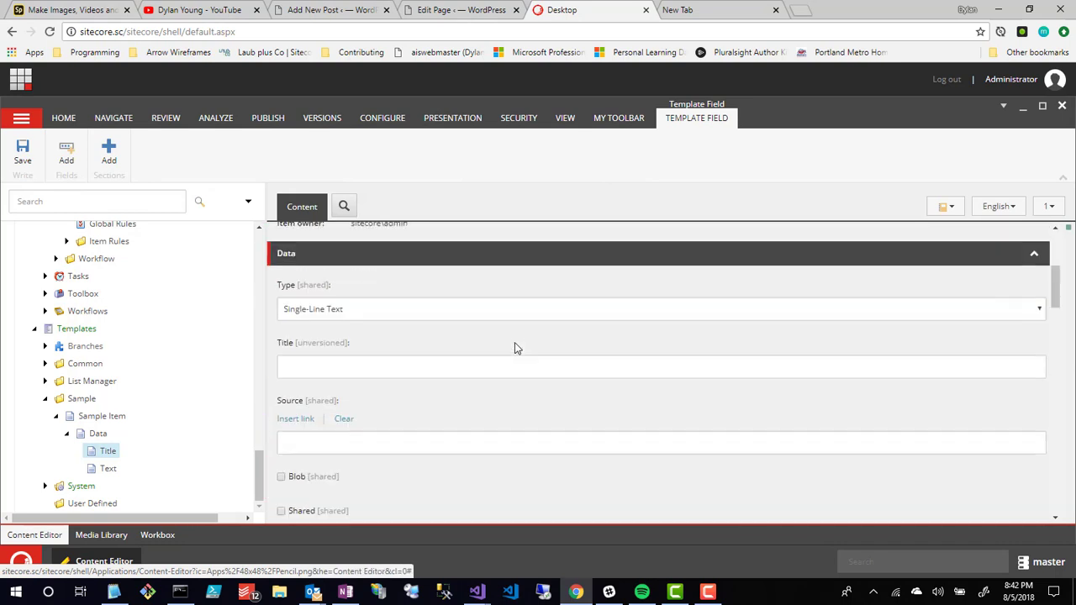
pyautogui.click(99, 419)
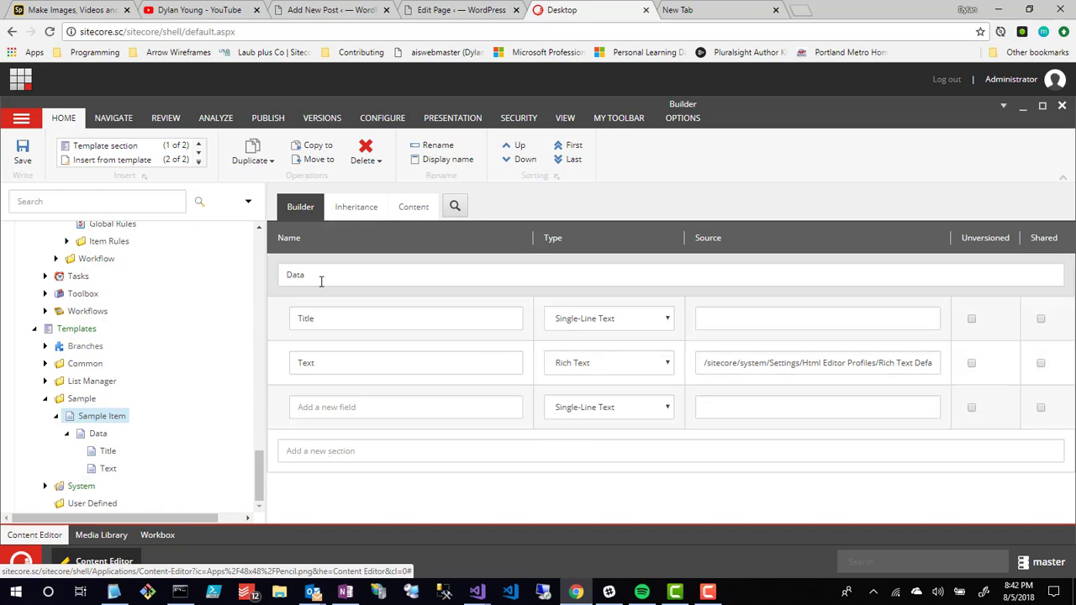
pyautogui.click(105, 452)
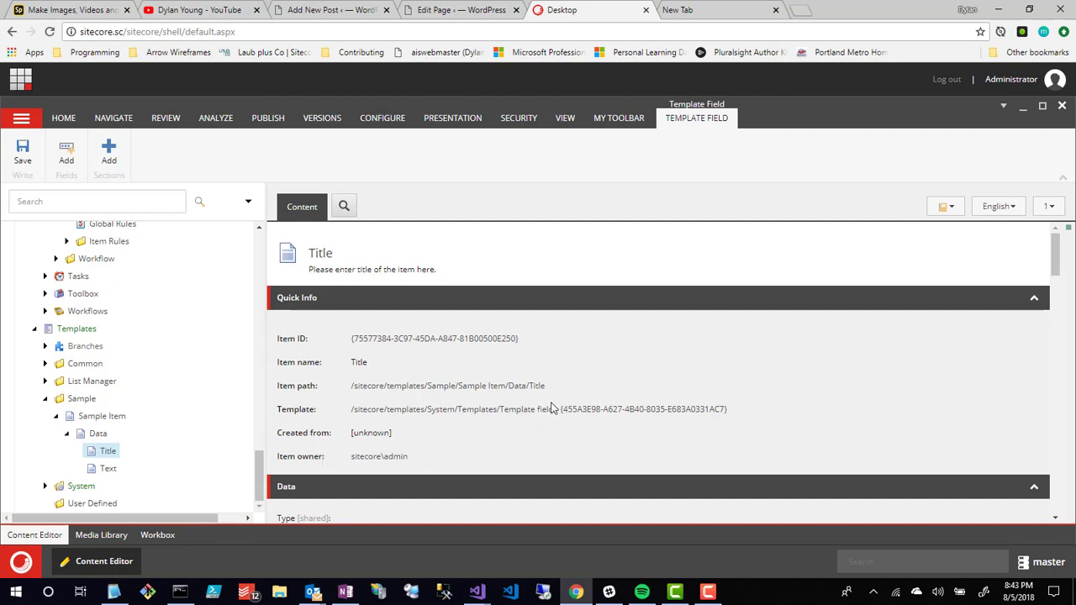
# - Scroll the Title field's settings down to Validation Rules and collapse that section
pyautogui.scroll(-3, 550, 409)
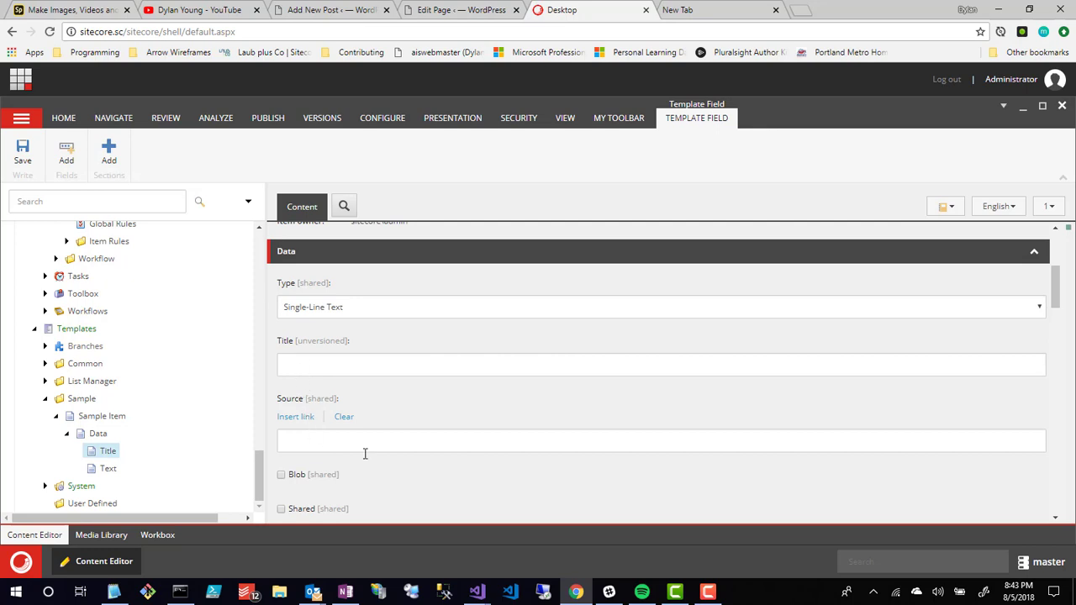
pyautogui.scroll(-3, 495, 406)
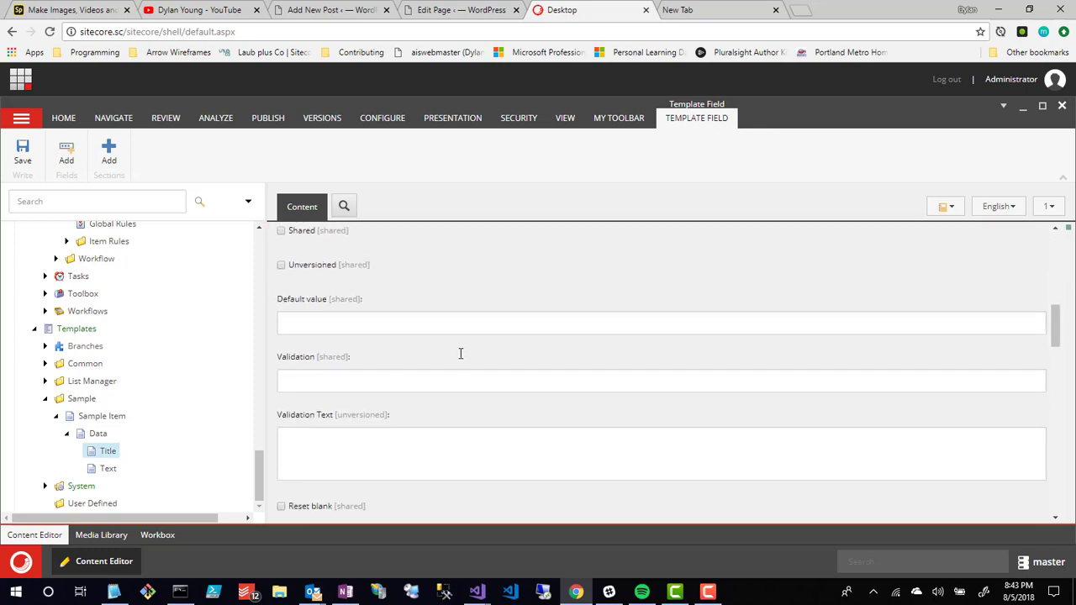
pyautogui.scroll(-2, 459, 354)
pyautogui.scroll(1, 459, 356)
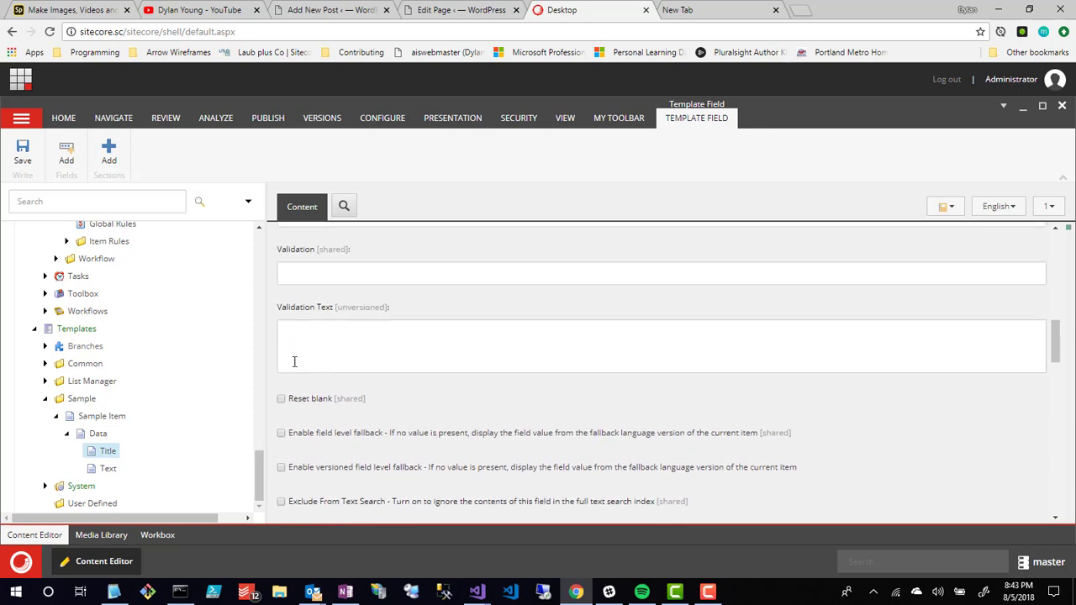
pyautogui.scroll(1, 294, 362)
pyautogui.scroll(-5, 476, 373)
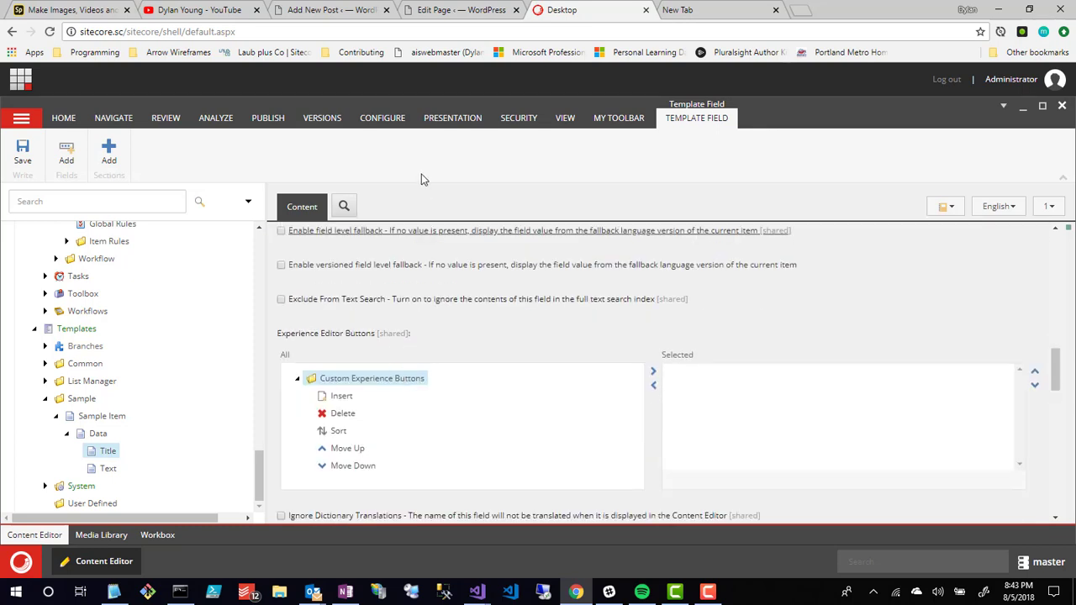
pyautogui.scroll(-3, 389, 346)
pyautogui.scroll(-2, 389, 346)
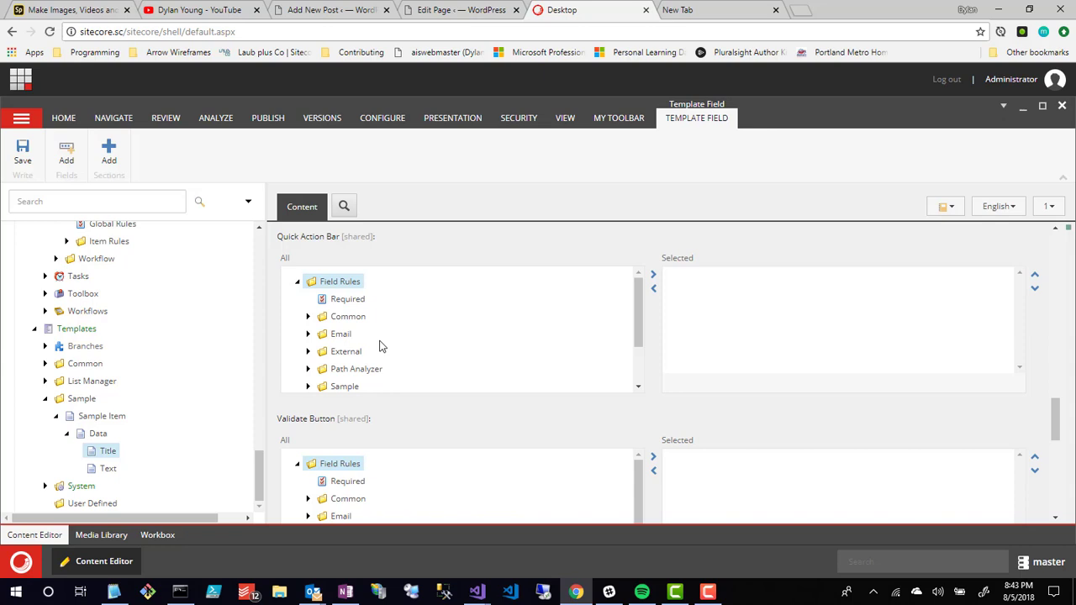
pyautogui.scroll(1, 380, 348)
pyautogui.click(353, 244)
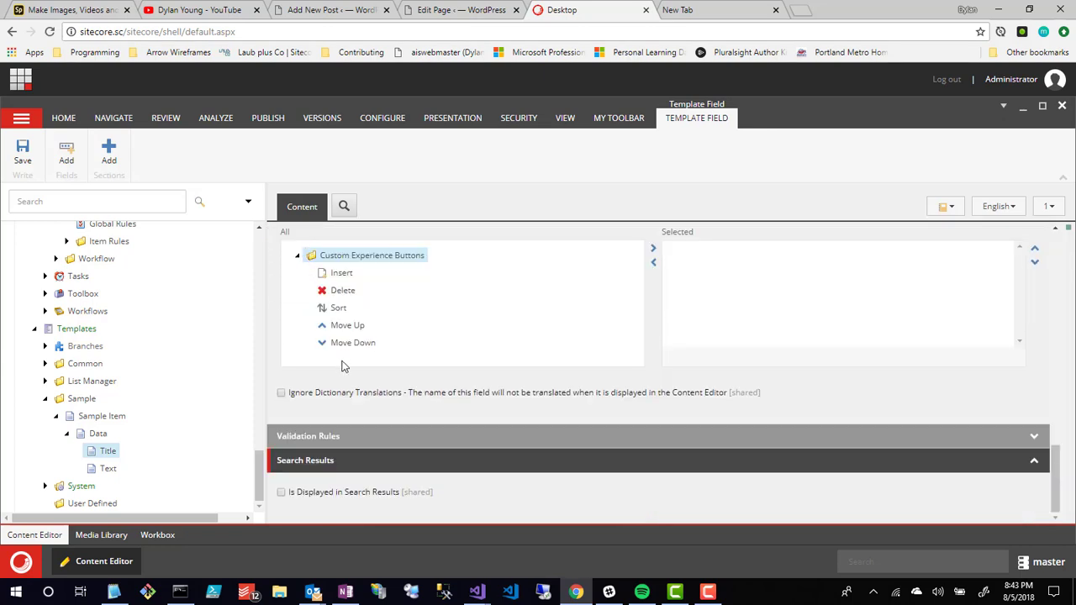
pyautogui.click(350, 437)
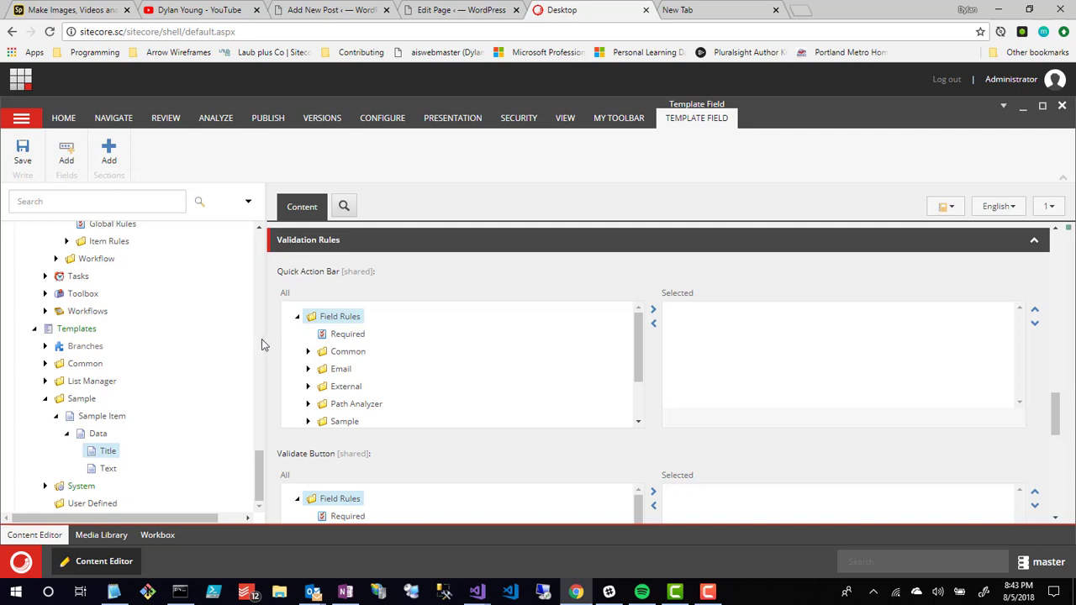
pyautogui.scroll(-4, 271, 357)
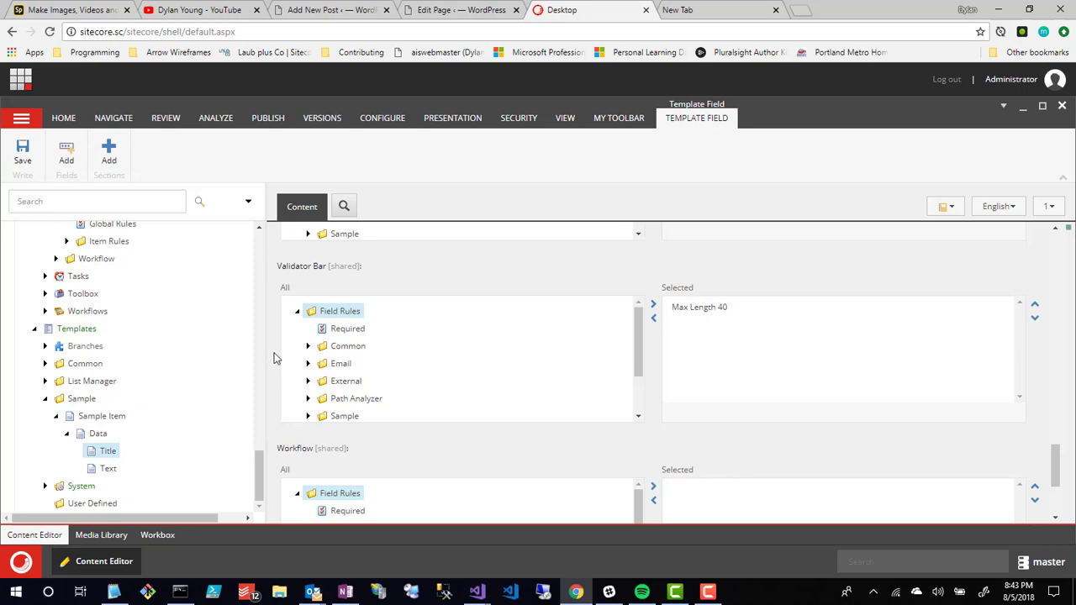
pyautogui.scroll(2, 275, 355)
pyautogui.scroll(3, 276, 352)
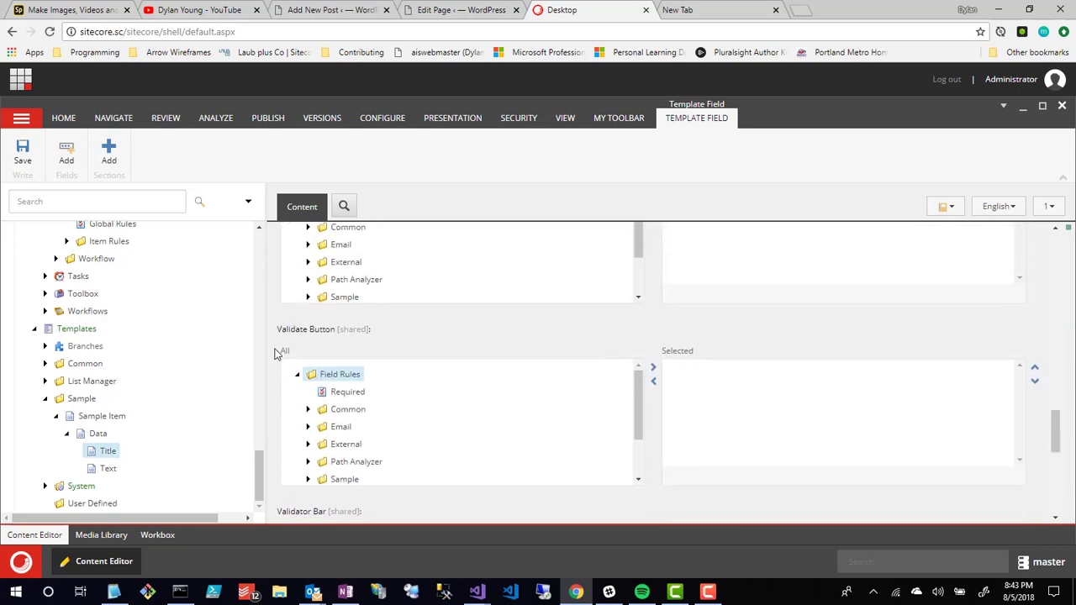
pyautogui.scroll(1, 274, 351)
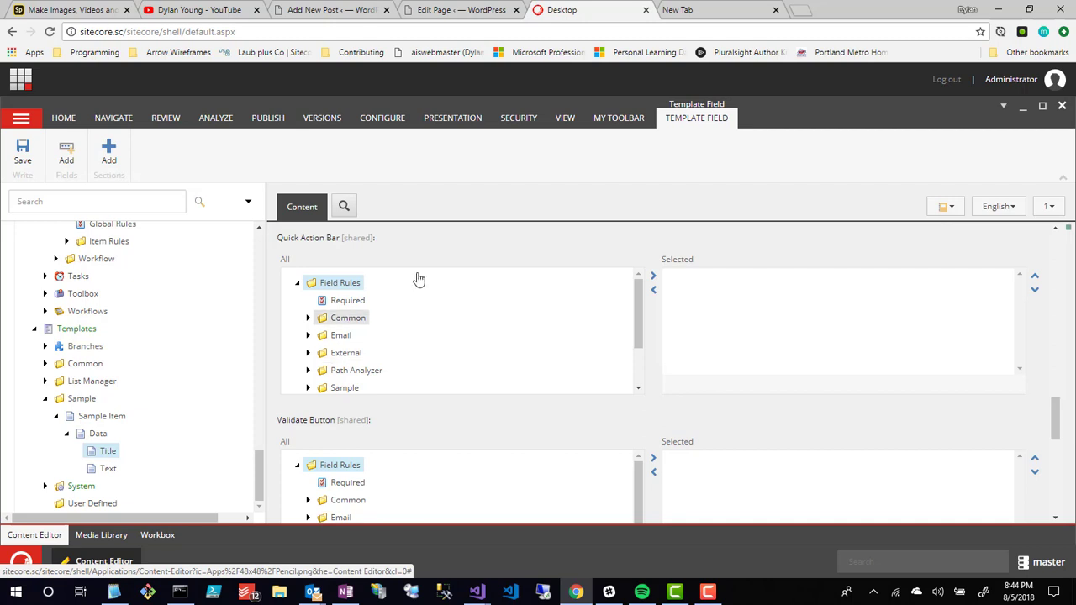
pyautogui.scroll(-1, 288, 433)
pyautogui.scroll(-1, 288, 439)
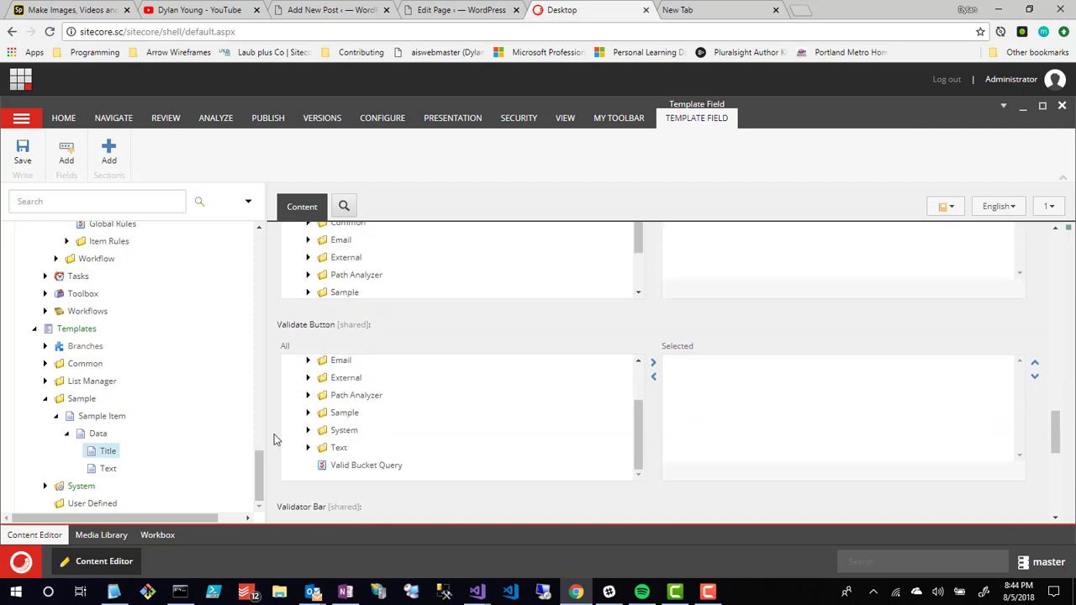
pyautogui.scroll(3, 280, 428)
pyautogui.scroll(-1, 280, 394)
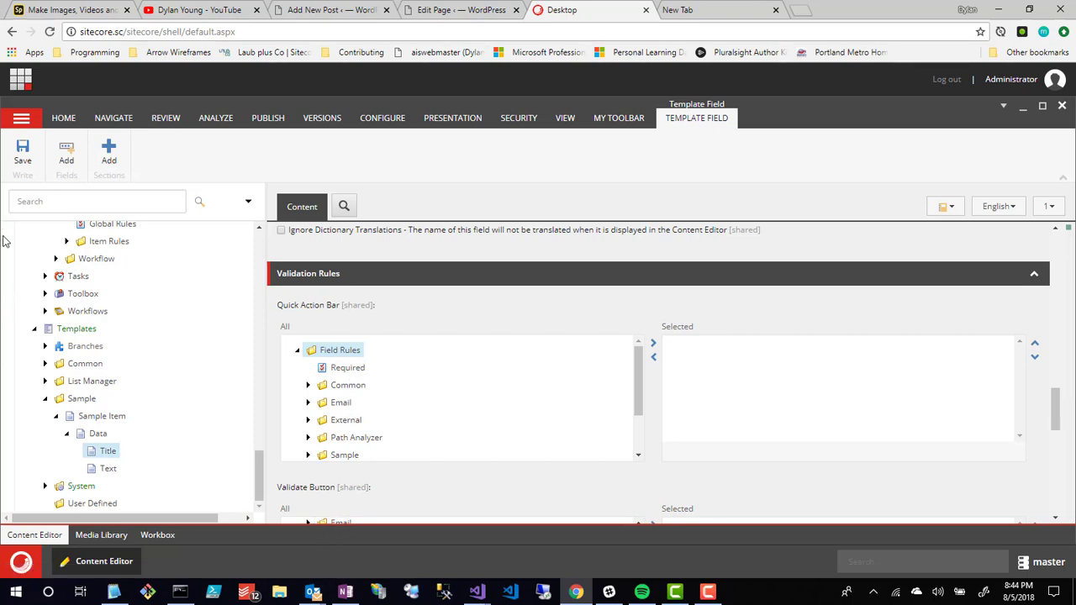
# - Show validation-rule markers in the content tree gutter and expand Content to reveal Home and Email
pyautogui.rightClick(10, 296)
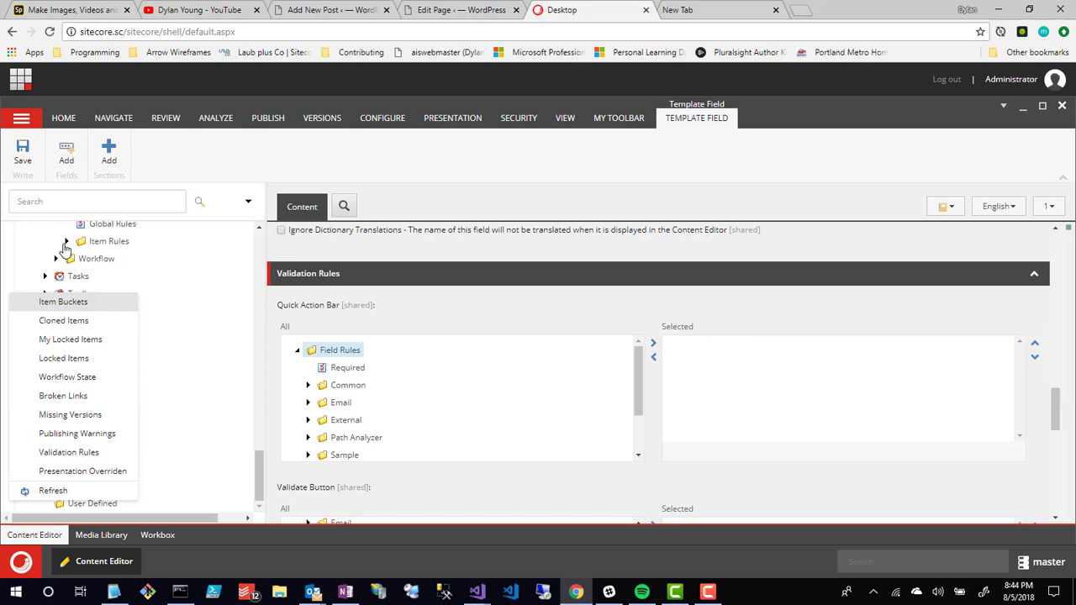
pyautogui.click(96, 457)
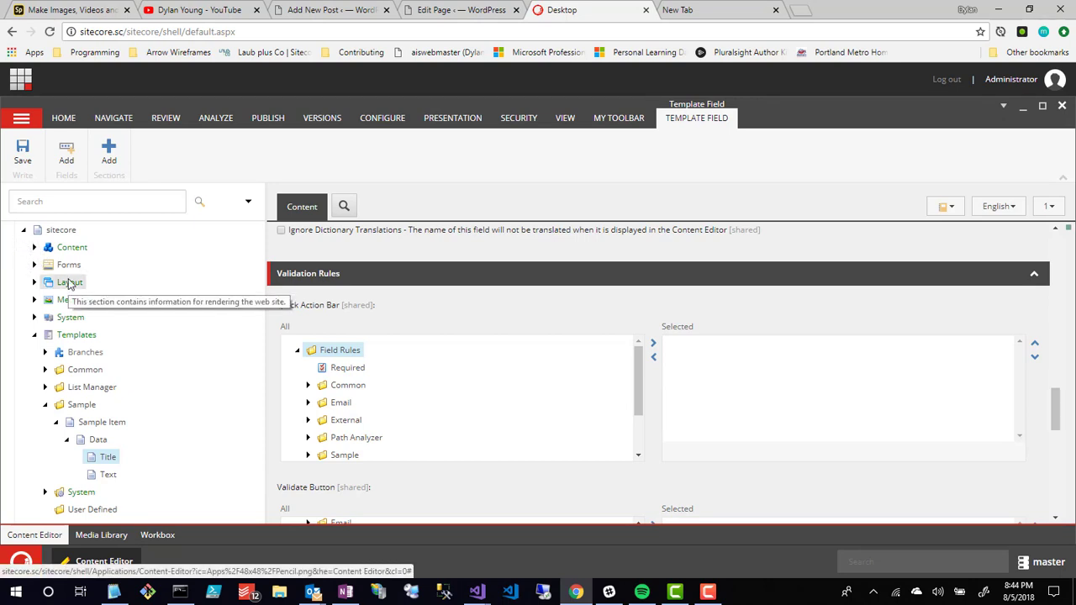
pyautogui.click(36, 249)
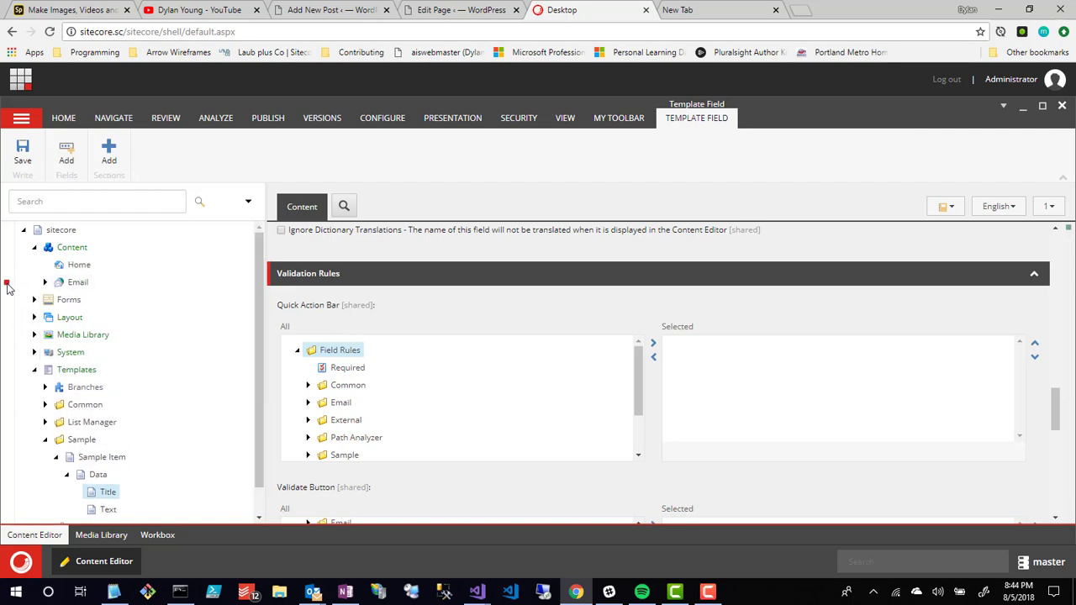
pyautogui.moveTo(7, 287)
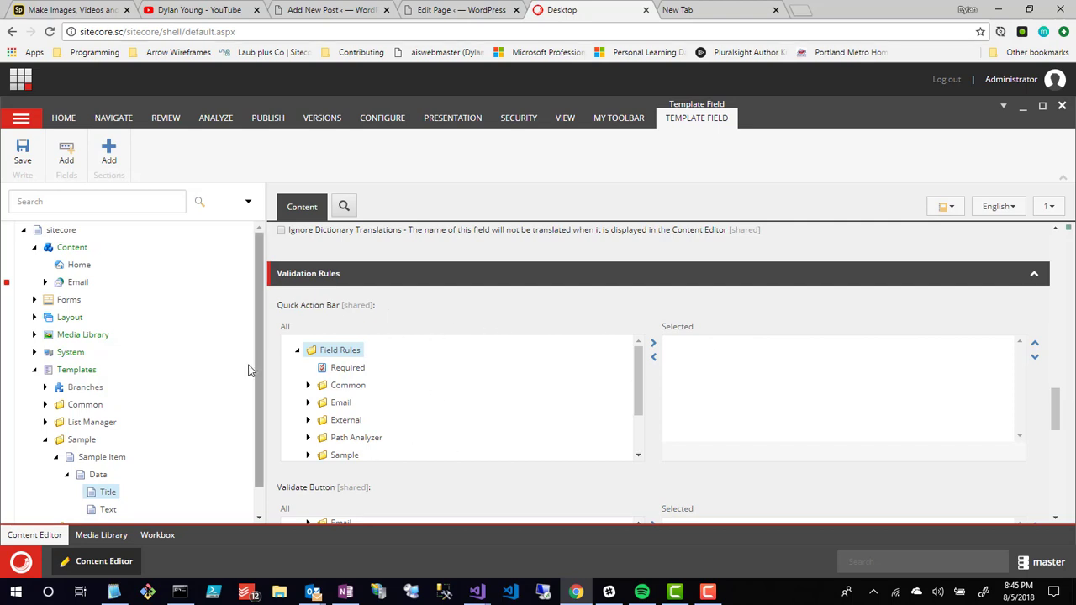
# - Run Validation from the Review ribbon on the Title field and close the all-OK results
pyautogui.scroll(-3, 289, 353)
pyautogui.scroll(-2, 278, 402)
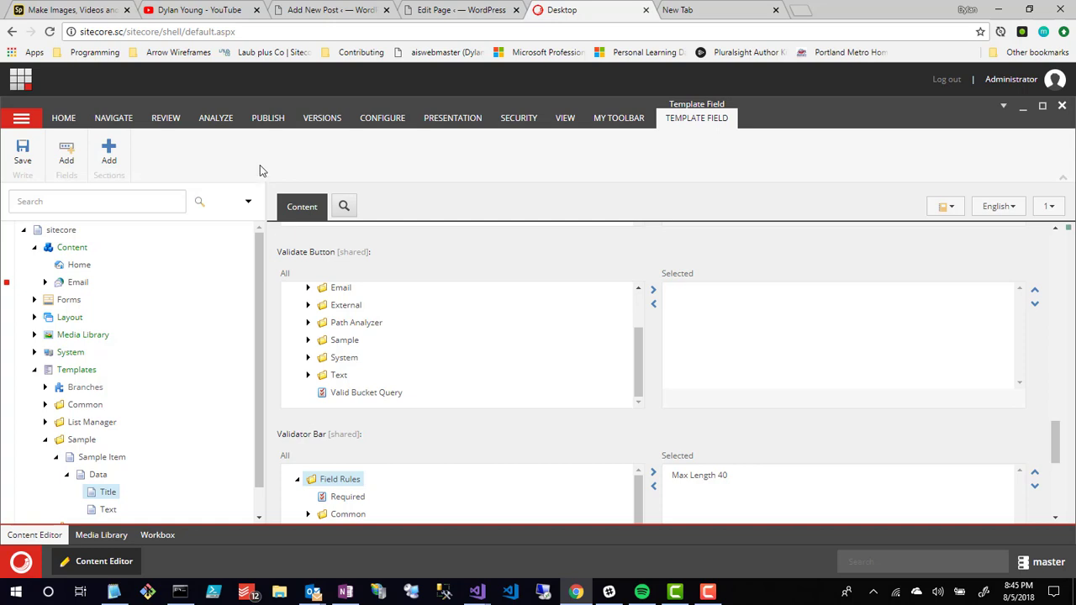
pyautogui.click(167, 130)
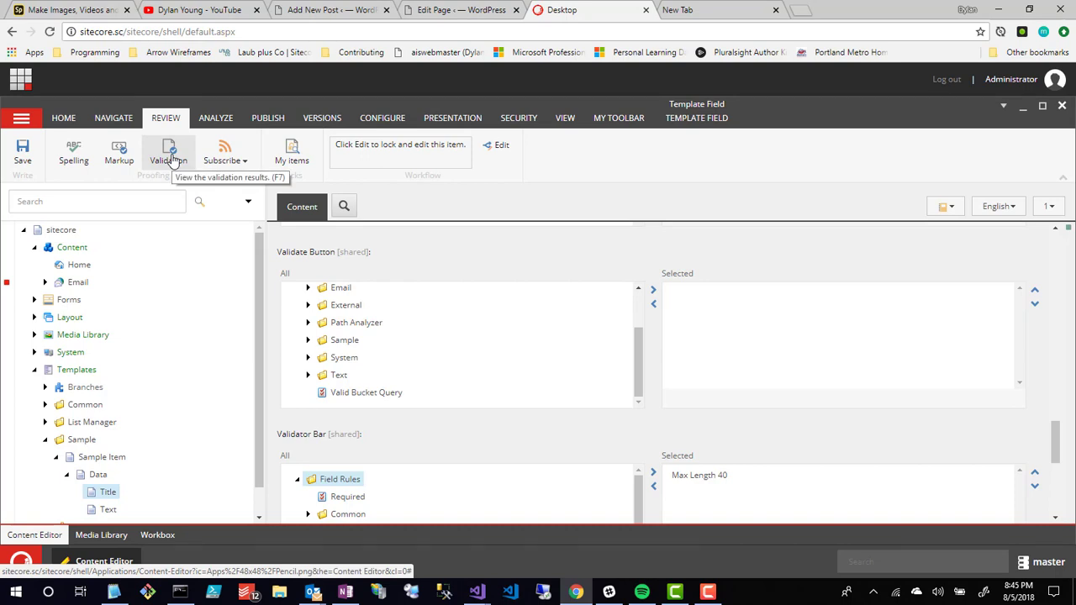
pyautogui.click(169, 156)
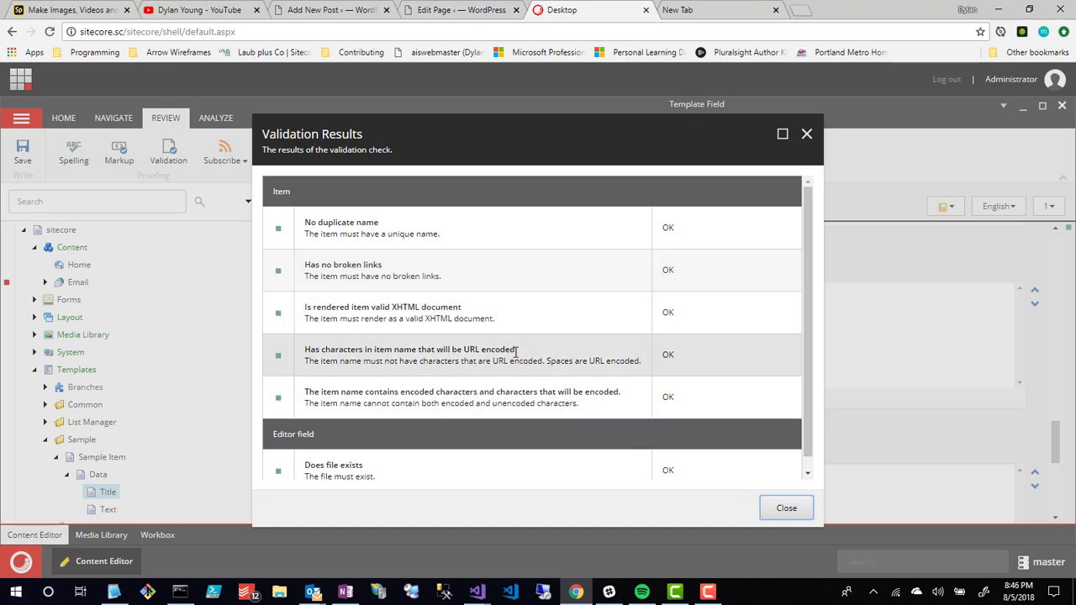
pyautogui.scroll(-1, 518, 358)
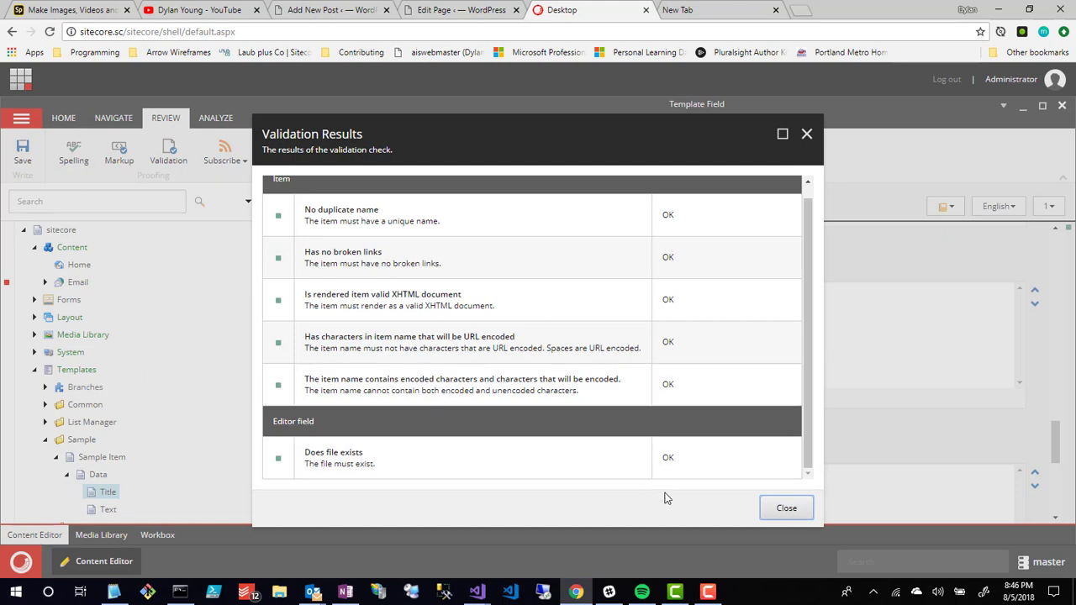
pyautogui.click(786, 509)
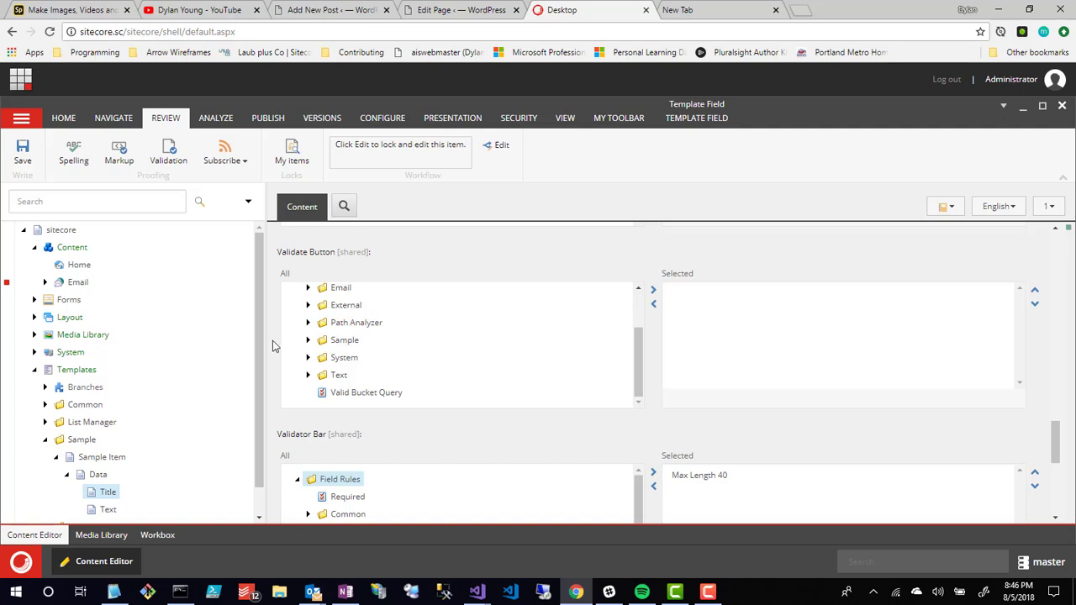
# - Show the Email item's Content fields down to Default Message Header, where the empty From Address is flagged red
pyautogui.scroll(-3, 272, 341)
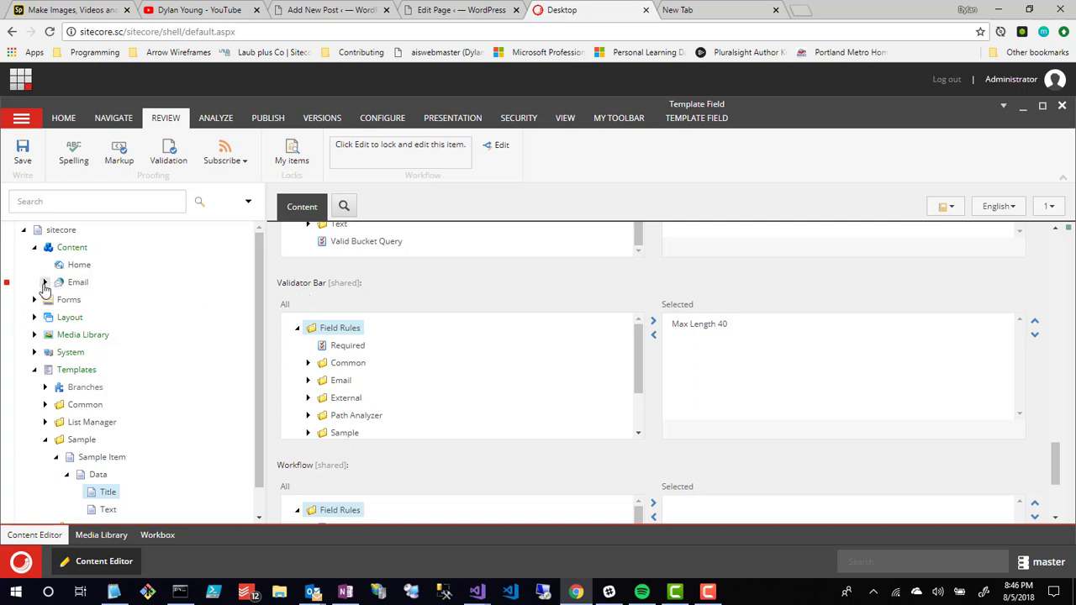
pyautogui.click(45, 283)
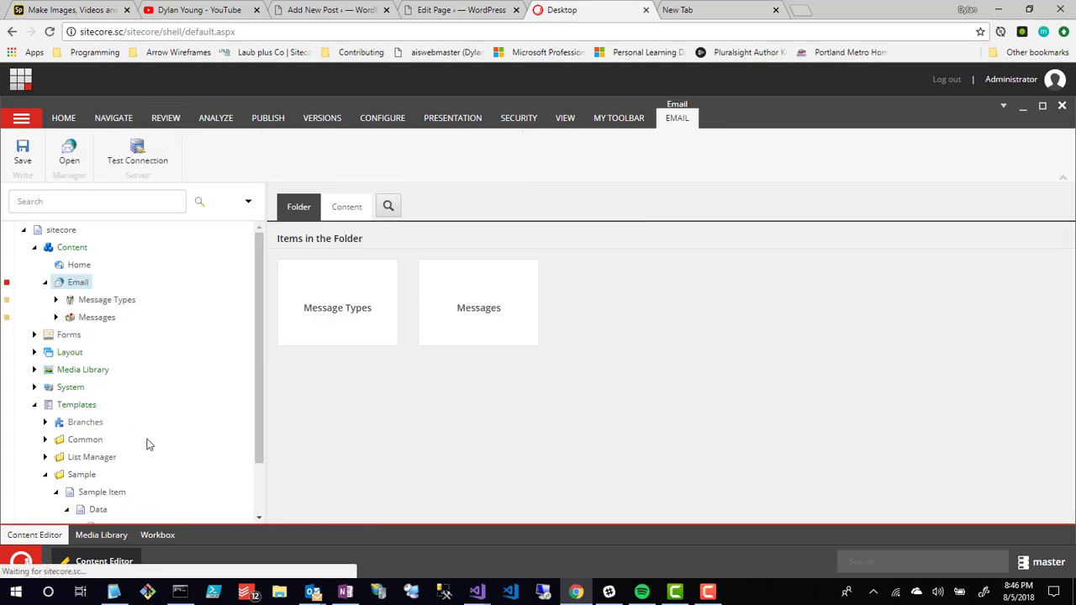
pyautogui.click(351, 207)
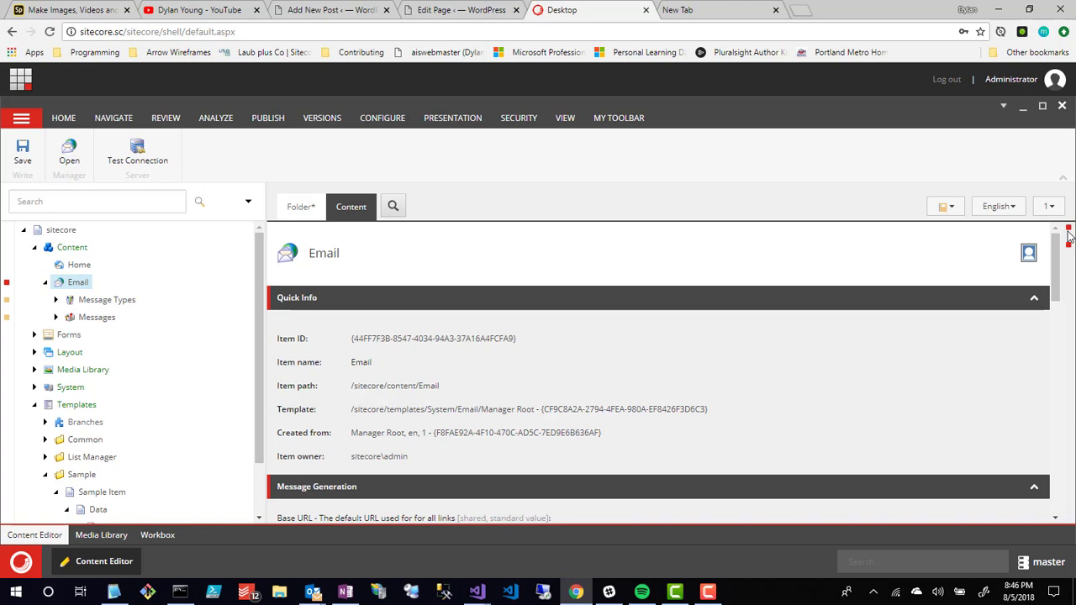
pyautogui.scroll(-5, 673, 353)
pyautogui.scroll(-10, 652, 345)
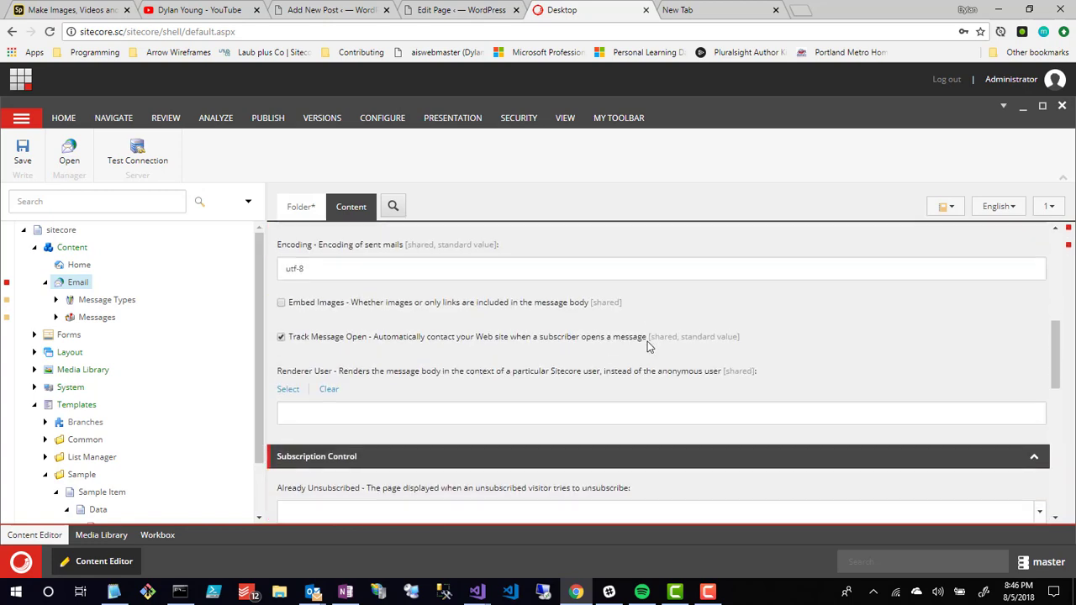
pyautogui.scroll(-2, 647, 341)
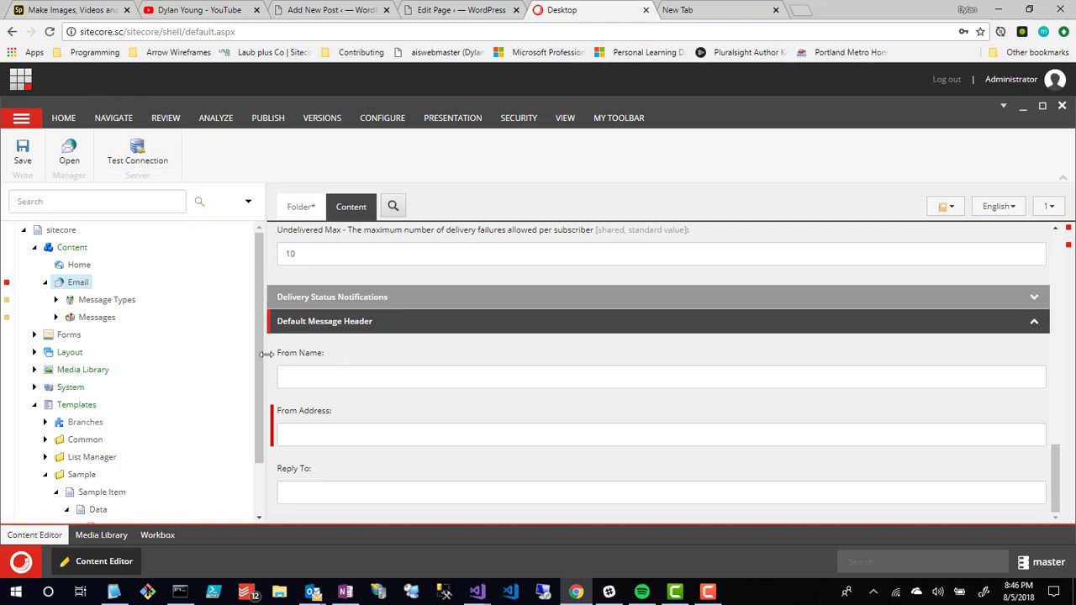
pyautogui.scroll(-1, 34, 429)
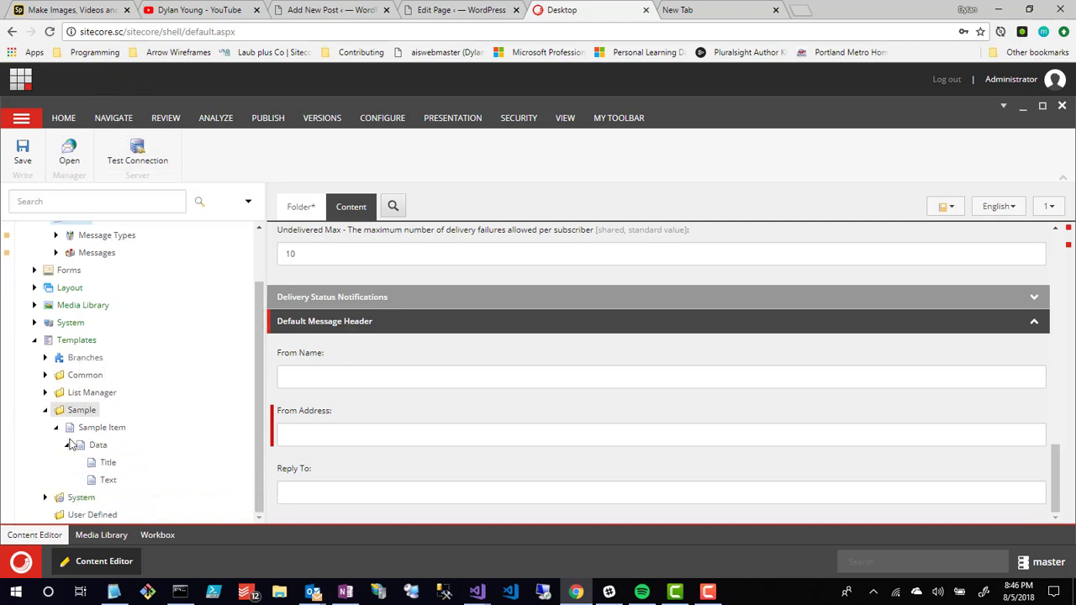
# - Return to the Title template field without saving the Email item, down to its empty Workflow validation list
pyautogui.click(101, 467)
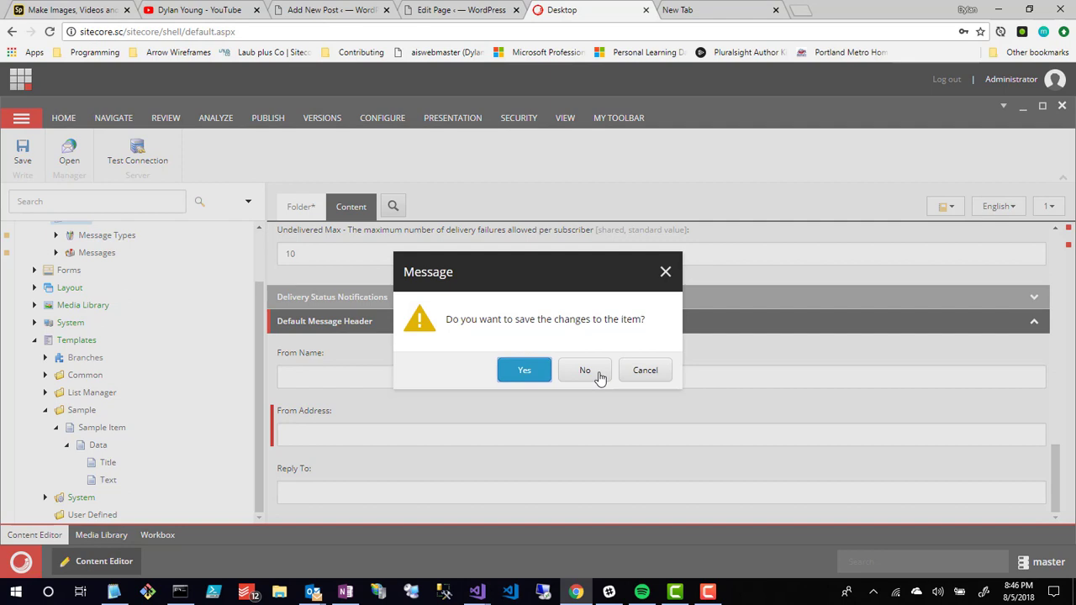
pyautogui.press('Return')
pyautogui.scroll(-3, 285, 374)
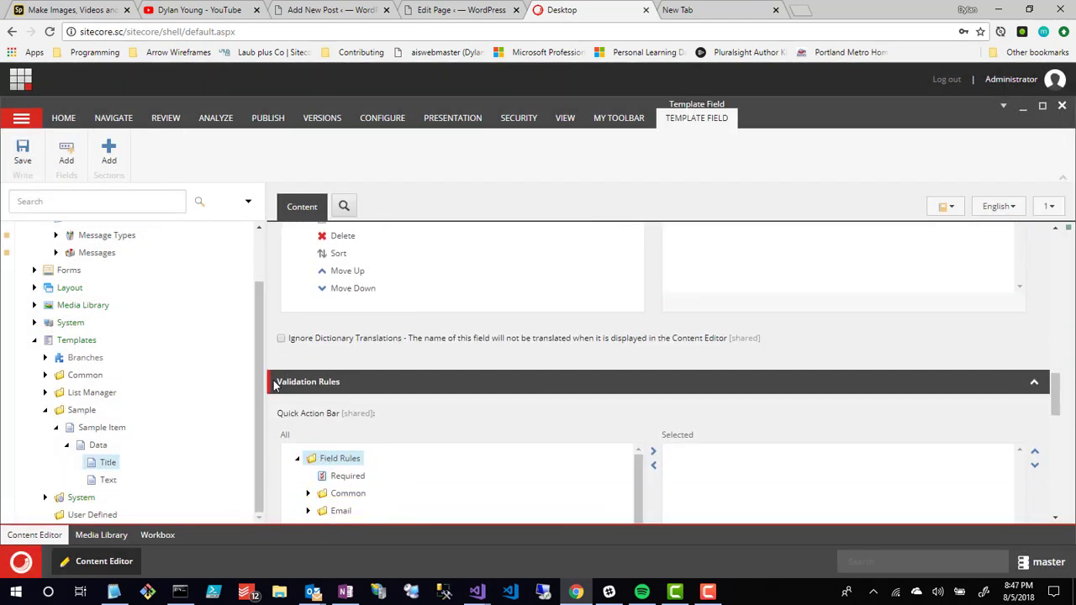
pyautogui.scroll(-5, 273, 385)
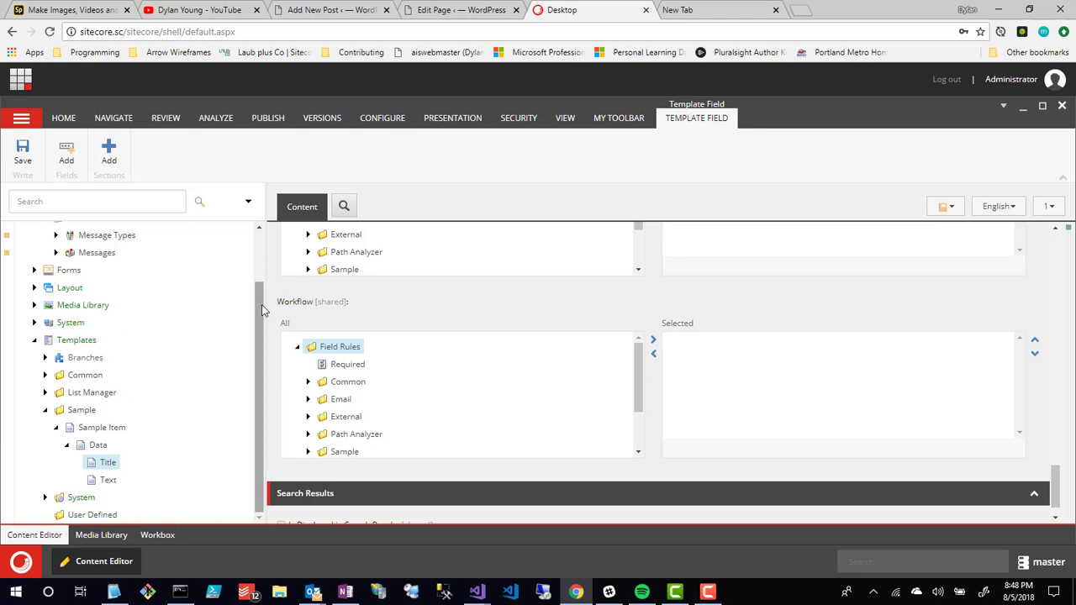
pyautogui.scroll(3, 274, 322)
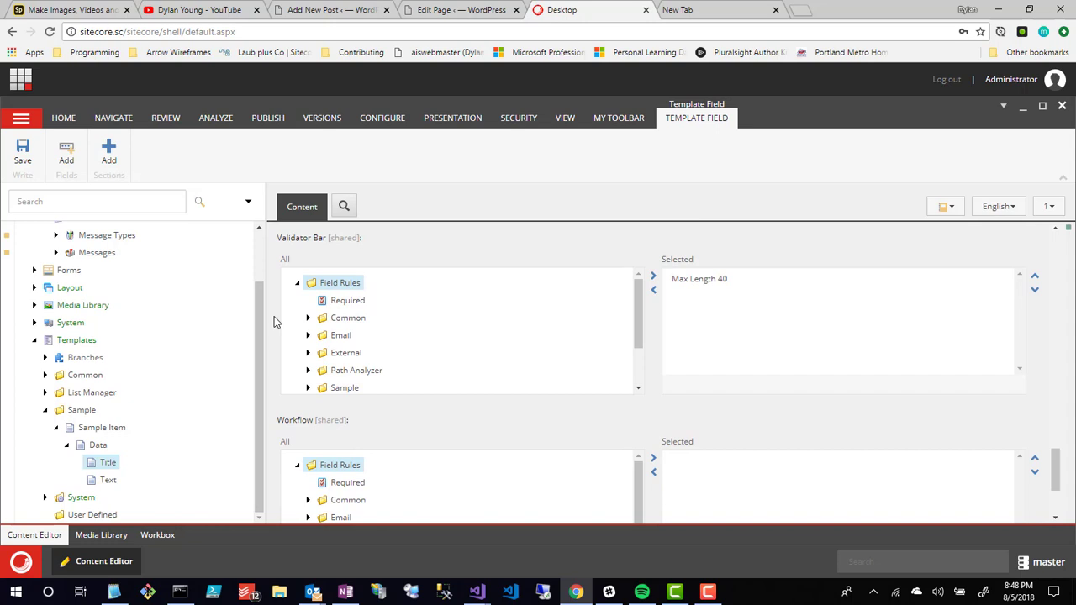
pyautogui.scroll(3, 274, 322)
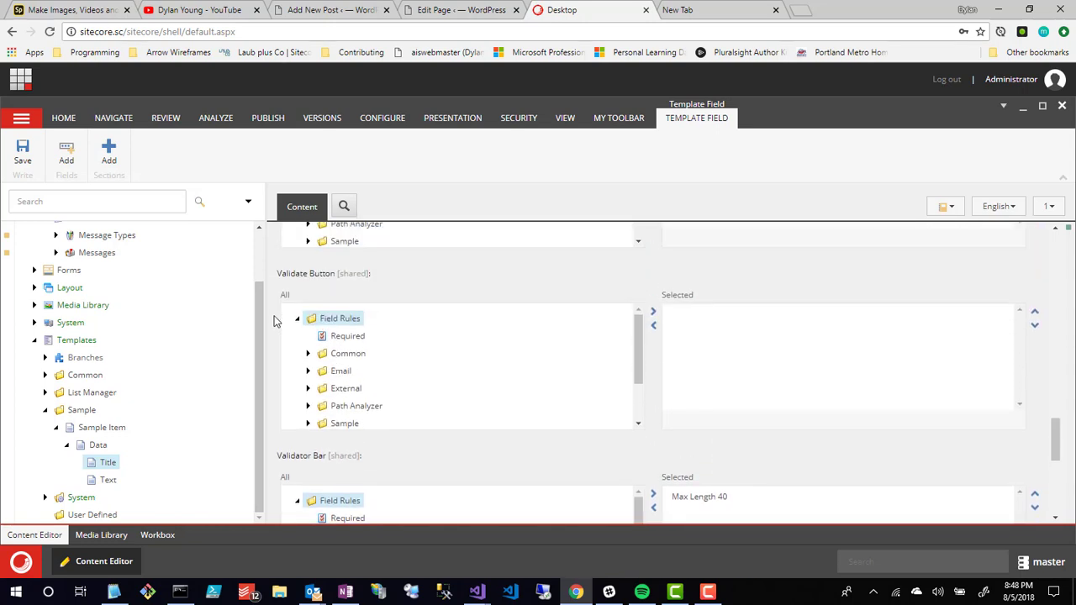
pyautogui.scroll(-1, 274, 322)
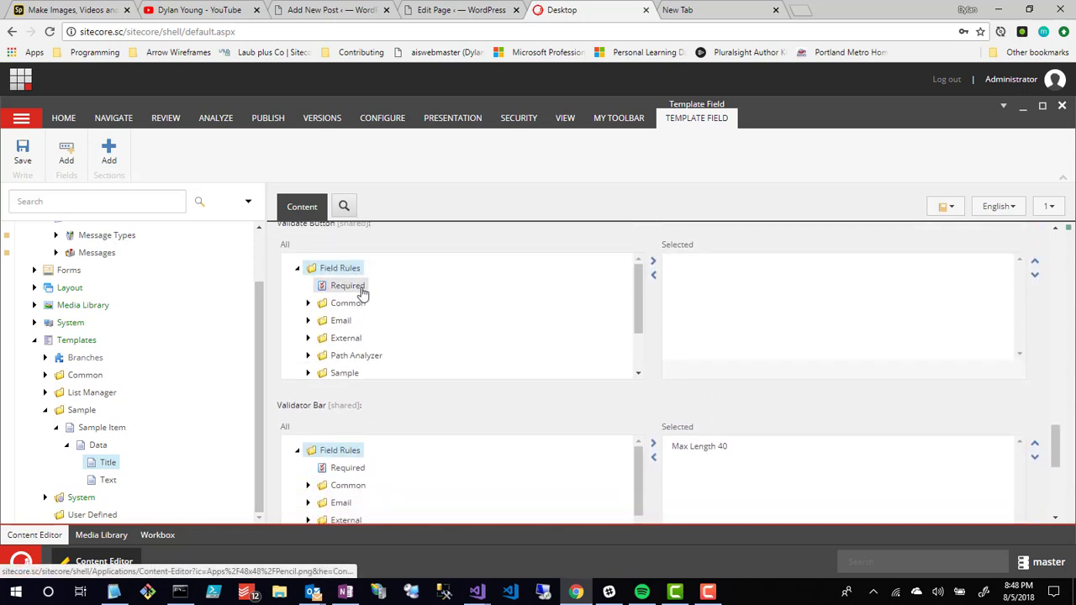